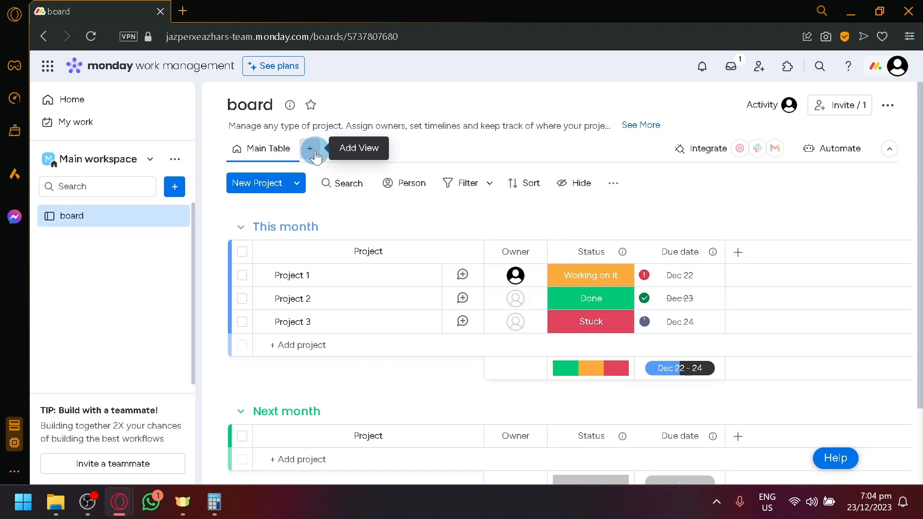
Step: Add a Calendar view to the board, keeping its default name, and look over the projects scheduled in it
click(310, 149)
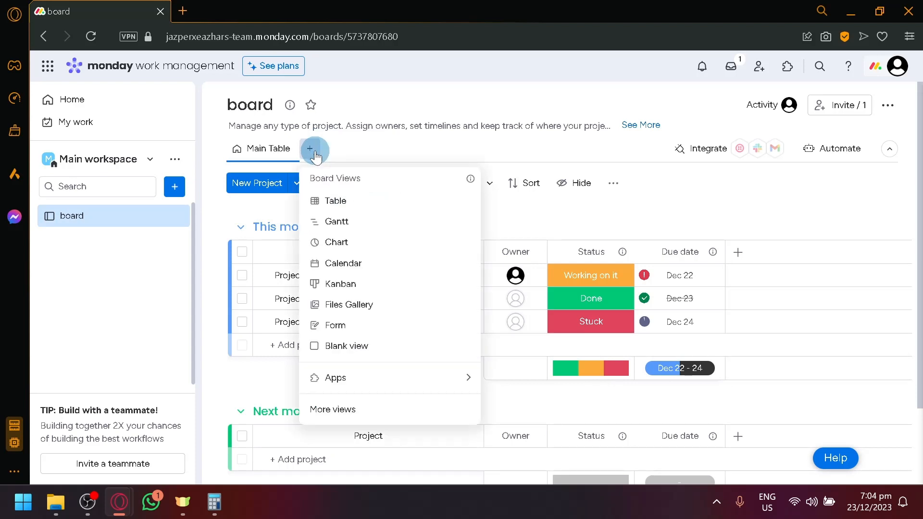
click(362, 272)
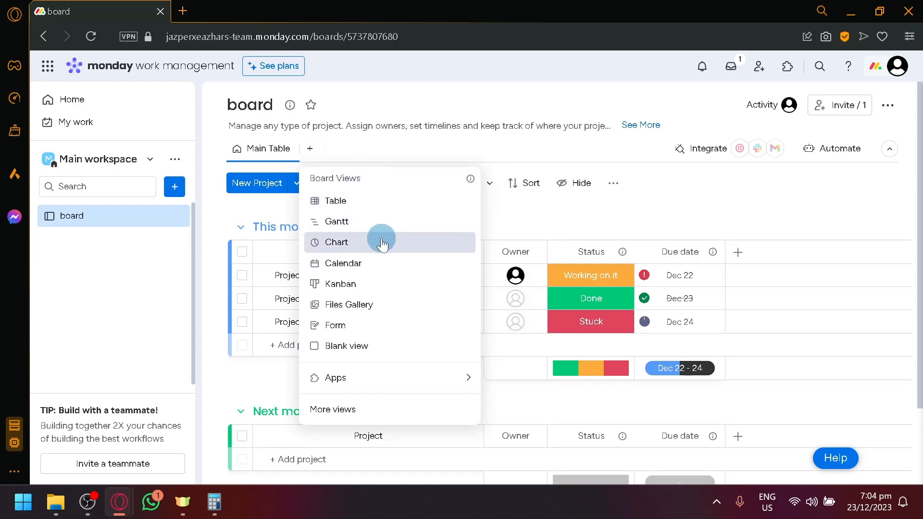
click(414, 277)
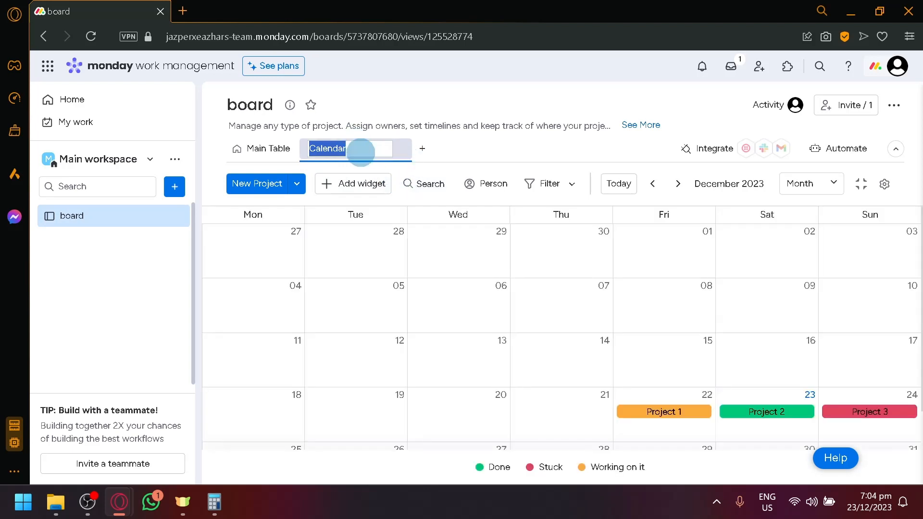
drag(344, 149, 335, 149)
click(357, 155)
click(458, 157)
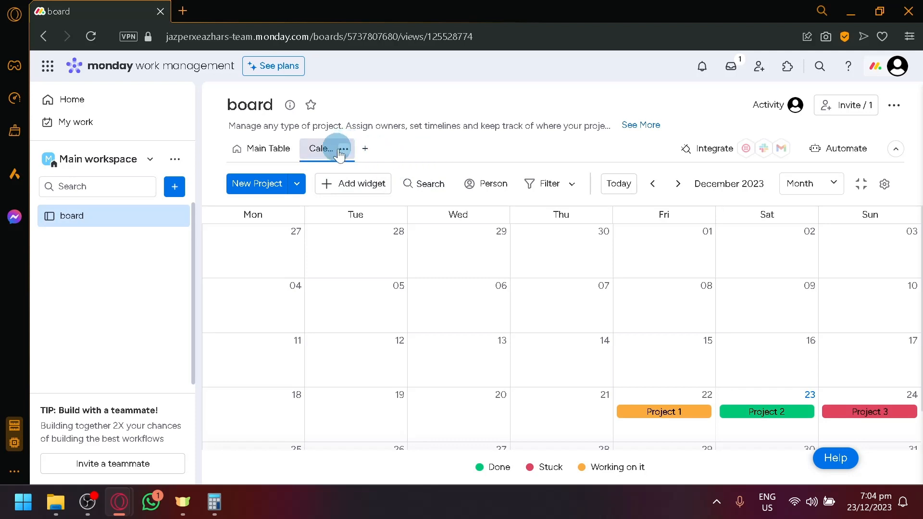
scroll(416, 219, down, 1)
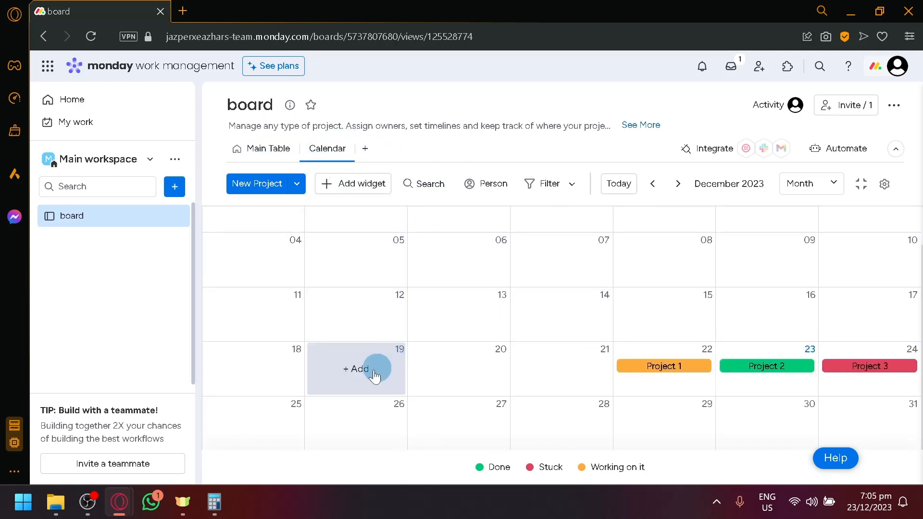
scroll(588, 322, up, 1)
scroll(595, 322, down, 1)
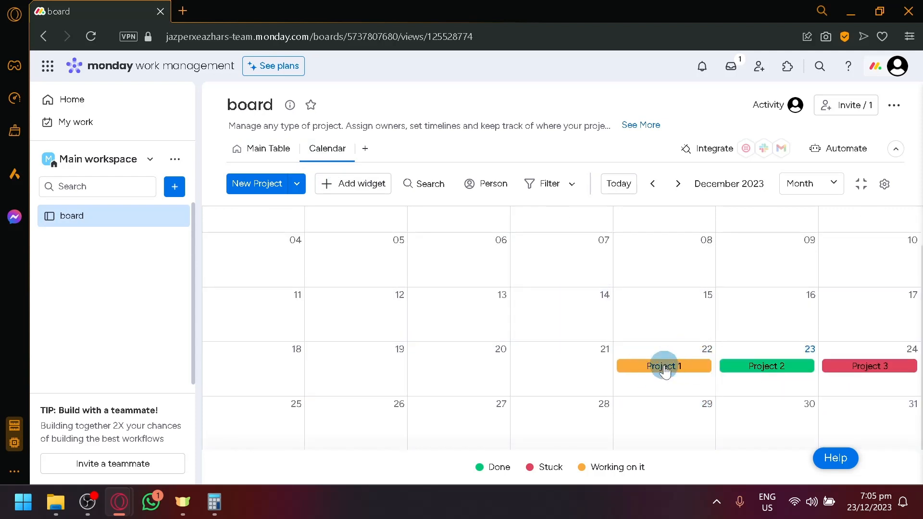
drag(664, 366, 707, 377)
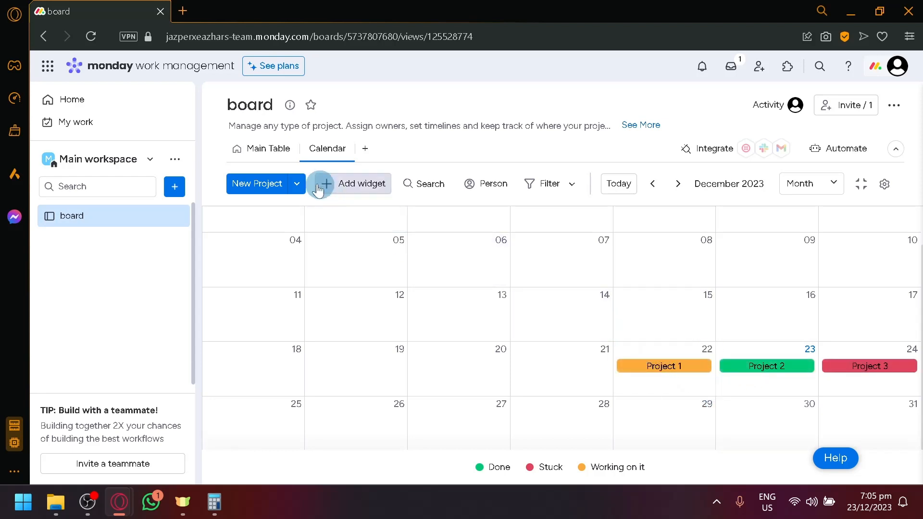
click(297, 183)
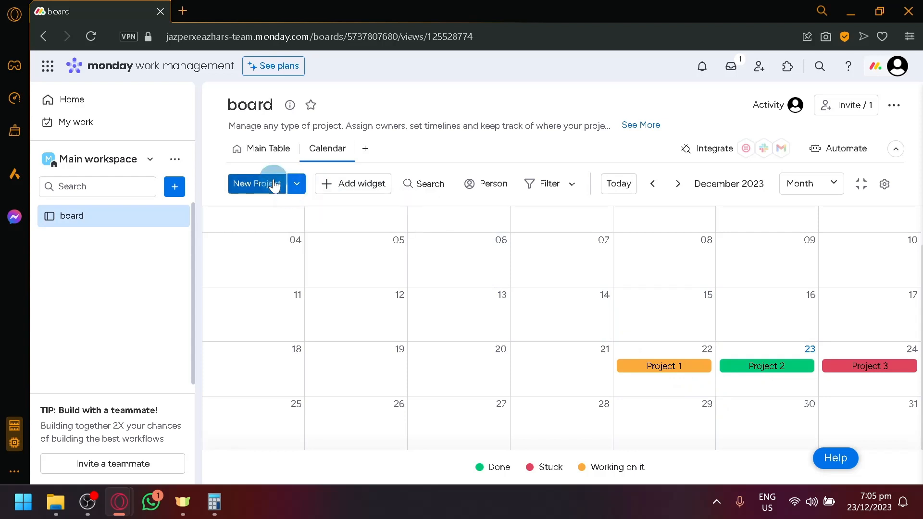
click(273, 181)
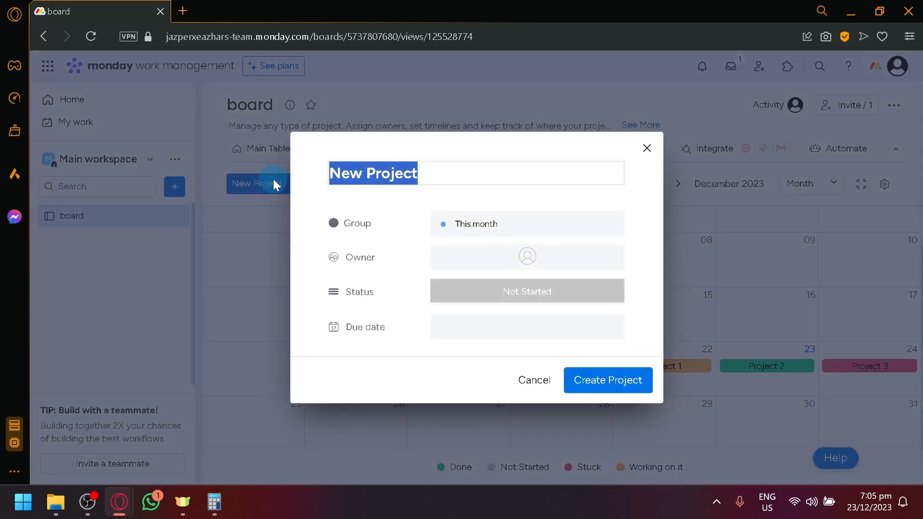
click(427, 178)
click(354, 215)
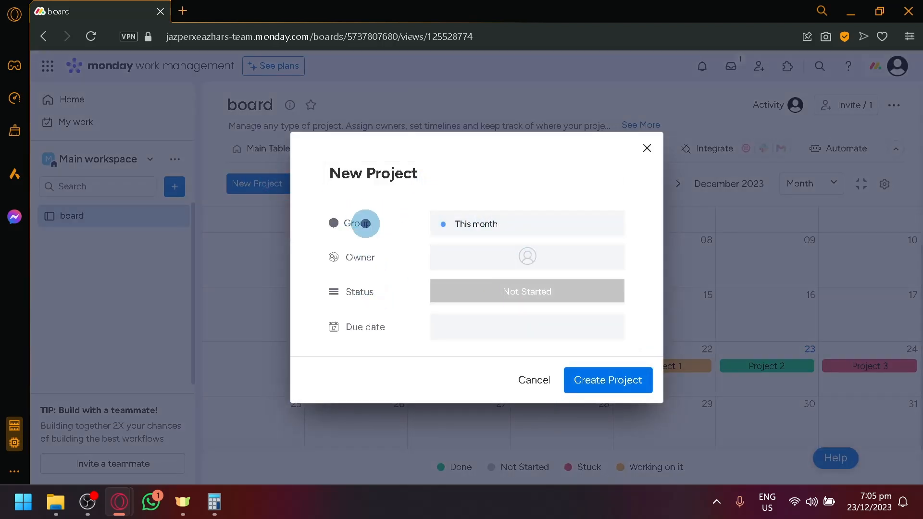
click(453, 225)
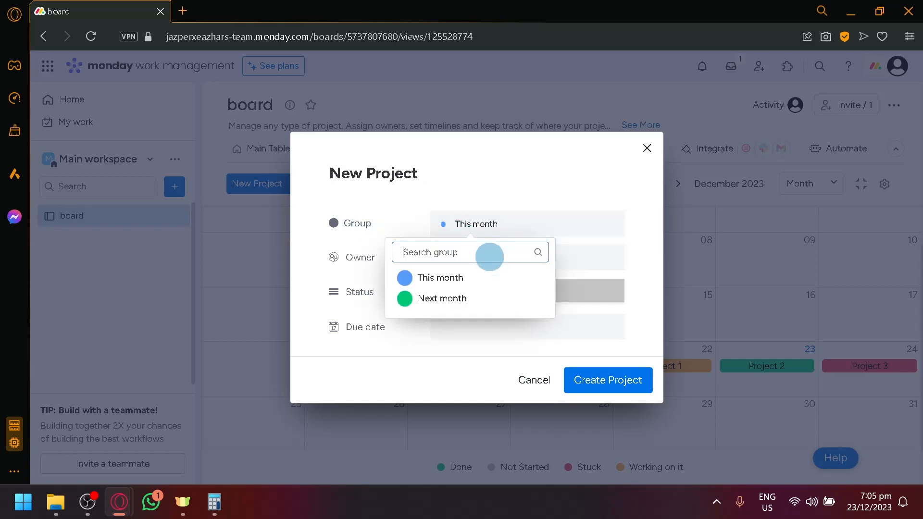
click(528, 222)
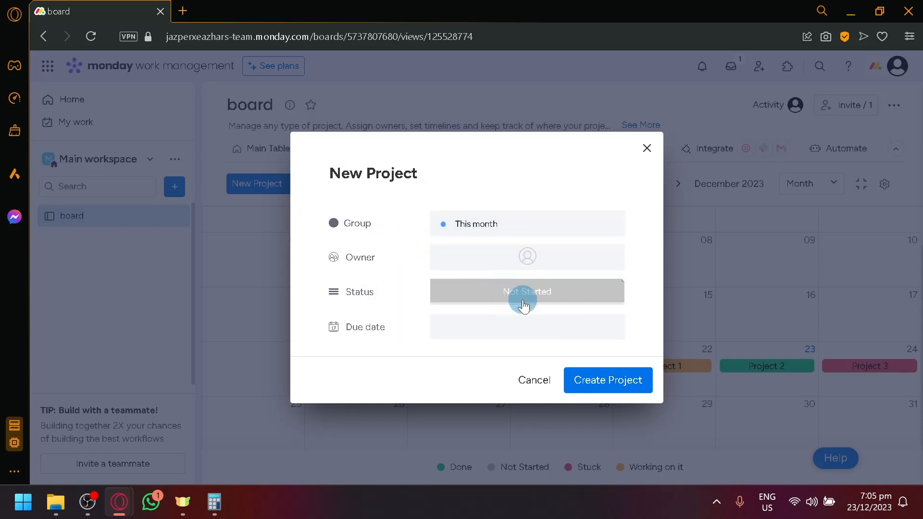
click(535, 381)
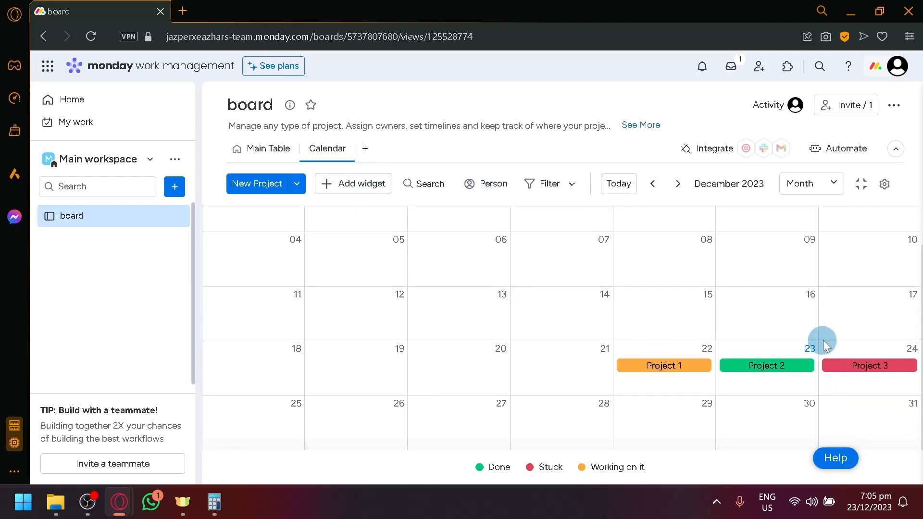
Step: Examine the calendar's next month and time-scale options, comparing the Calendar view with the Main Table
click(679, 183)
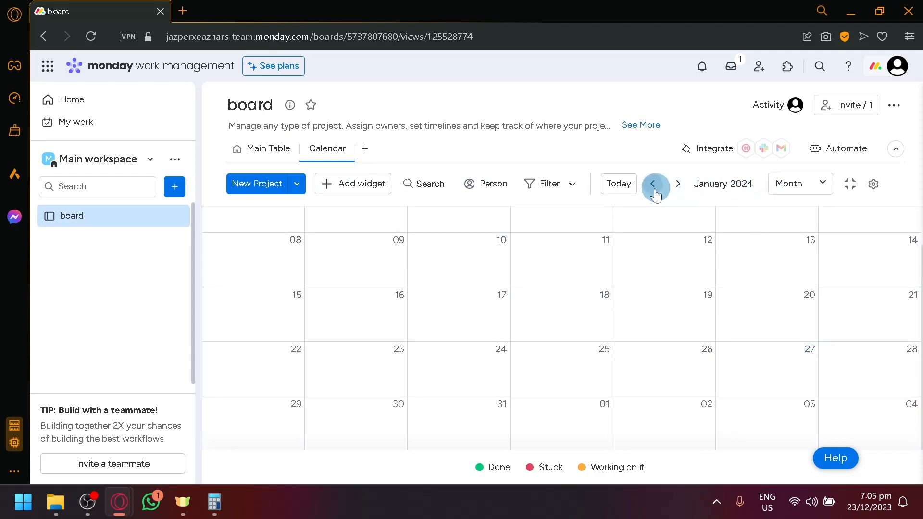
click(651, 185)
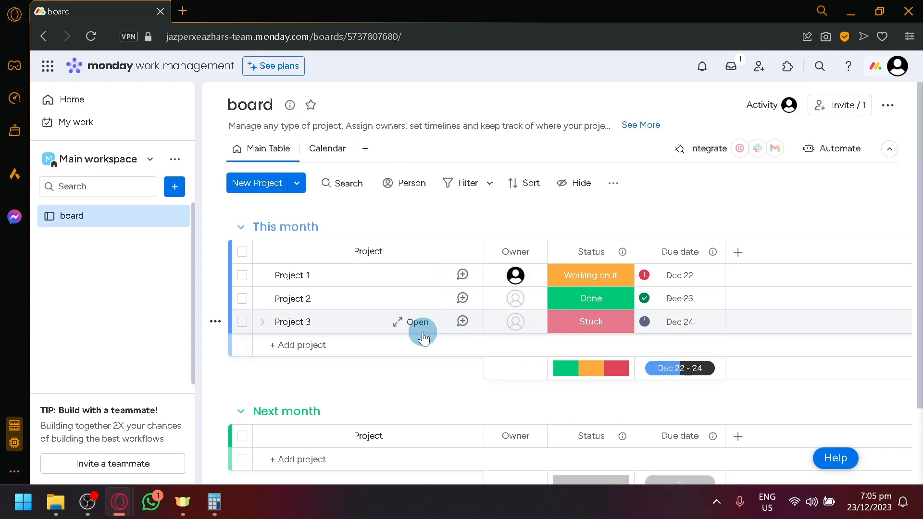
scroll(320, 208, down, 2)
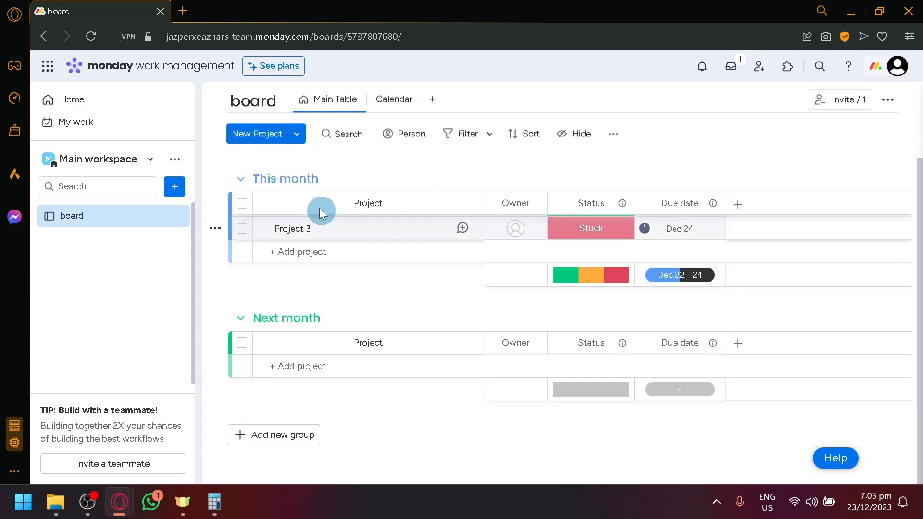
scroll(423, 286, up, 2)
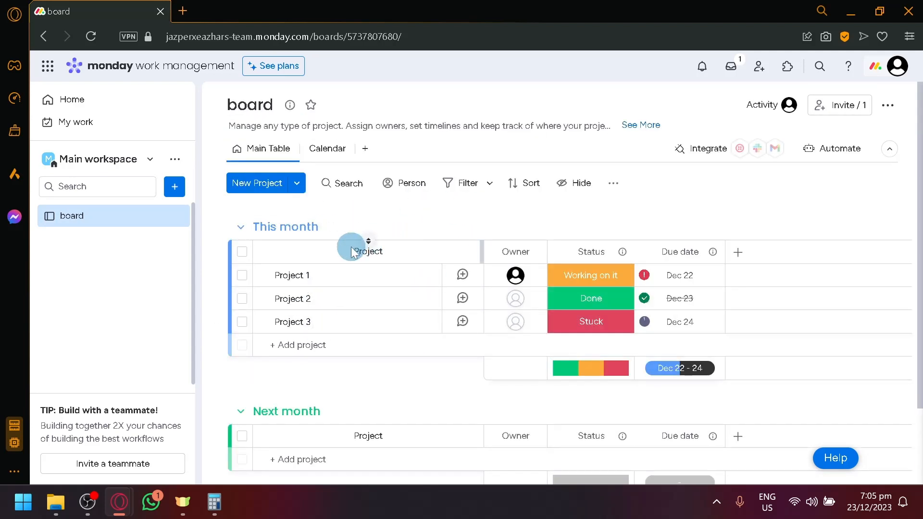
click(326, 147)
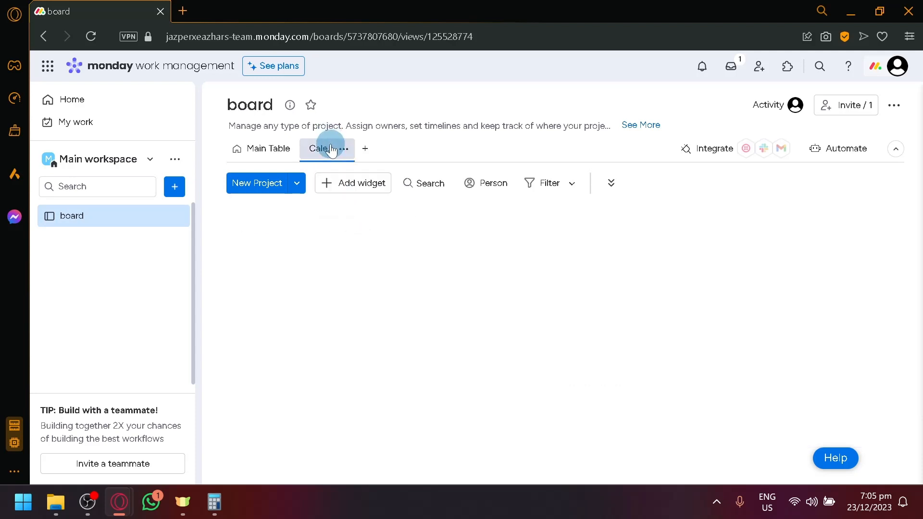
scroll(434, 333, down, 1)
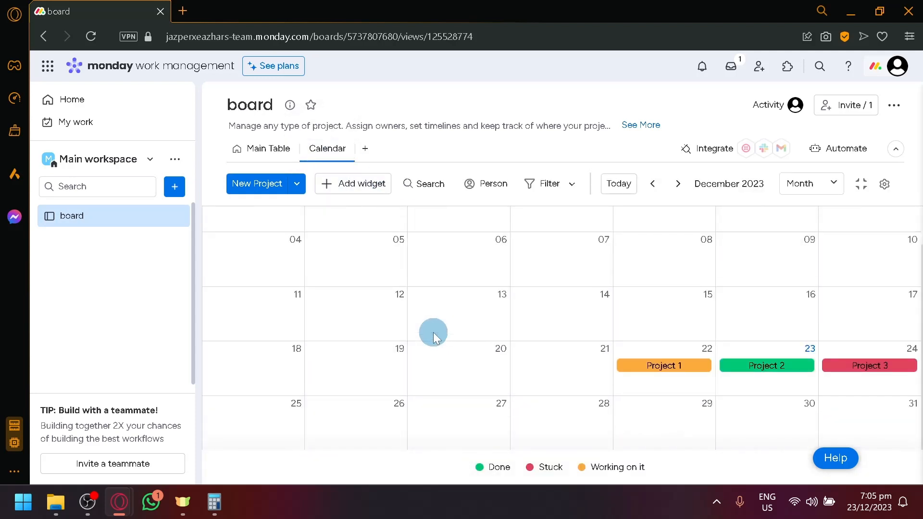
scroll(434, 333, up, 1)
scroll(434, 332, down, 1)
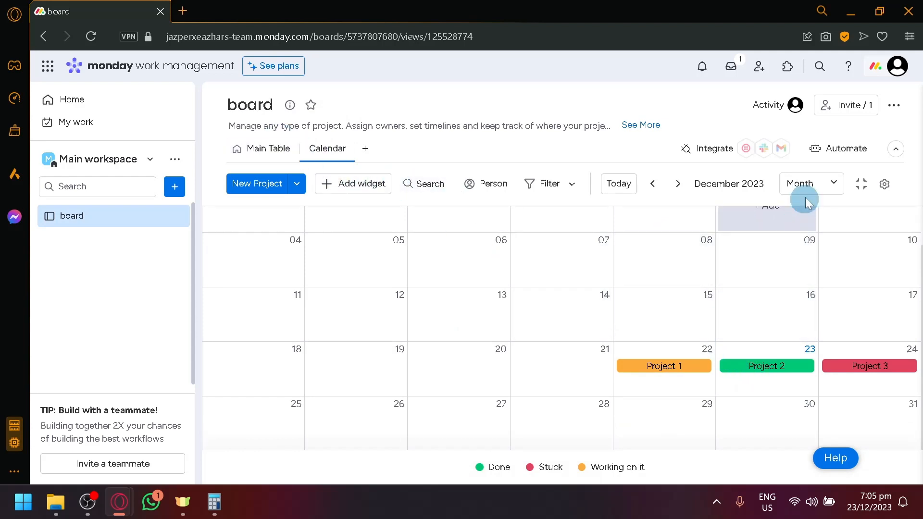
click(809, 183)
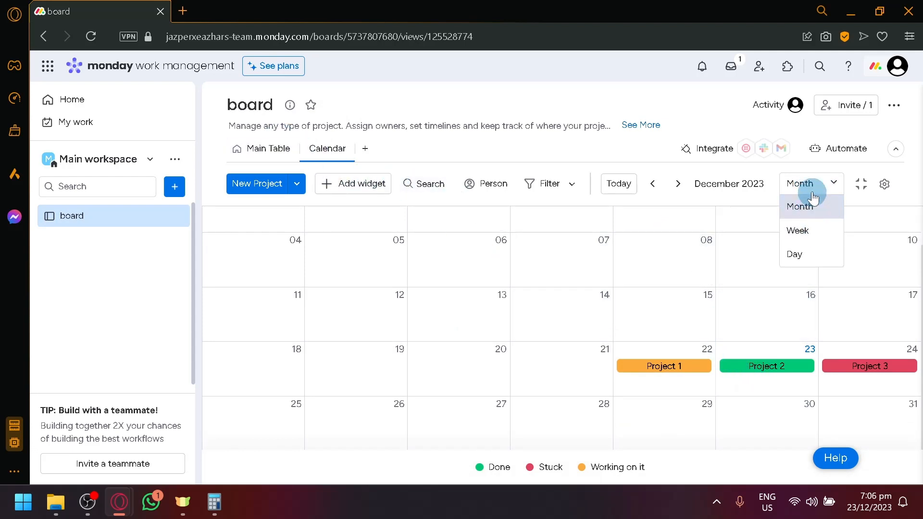
click(799, 184)
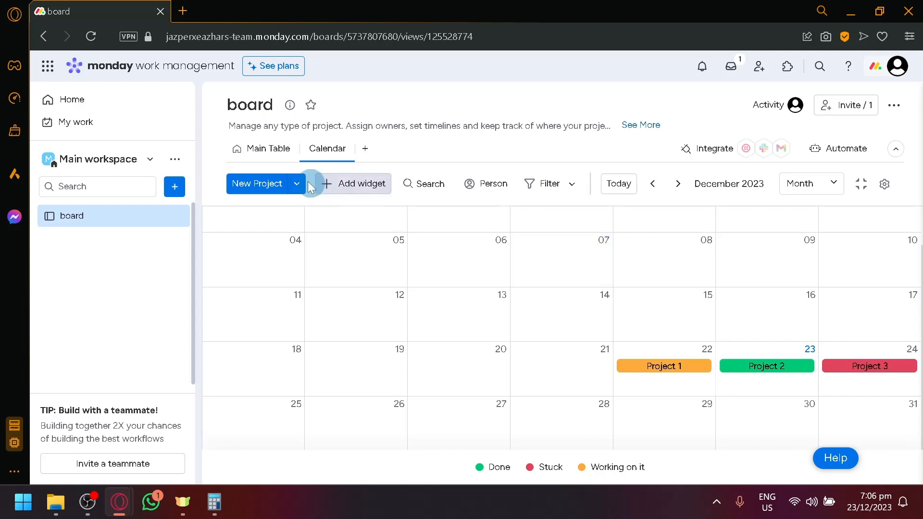
click(269, 192)
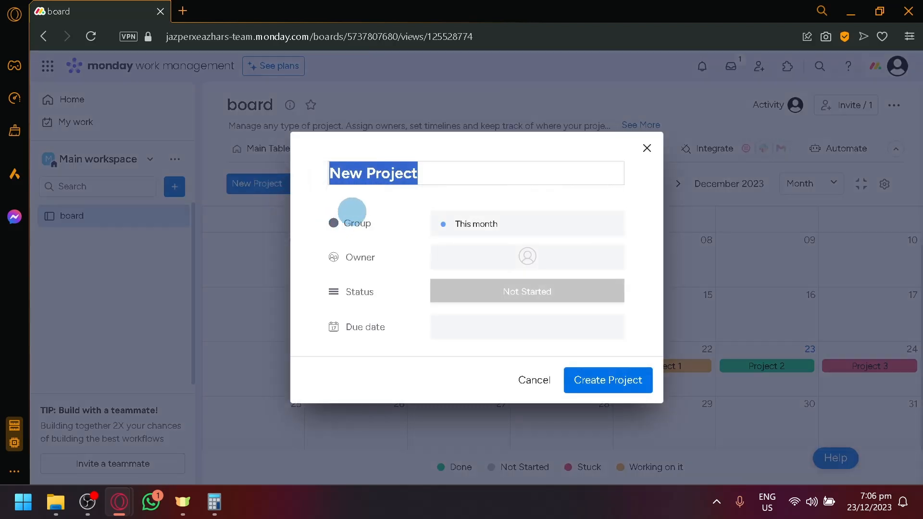
text(Calendar)
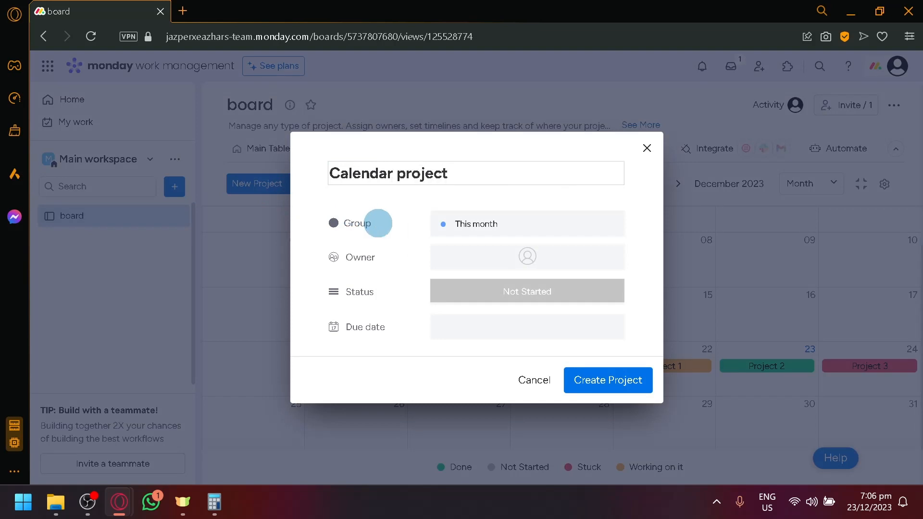
click(363, 224)
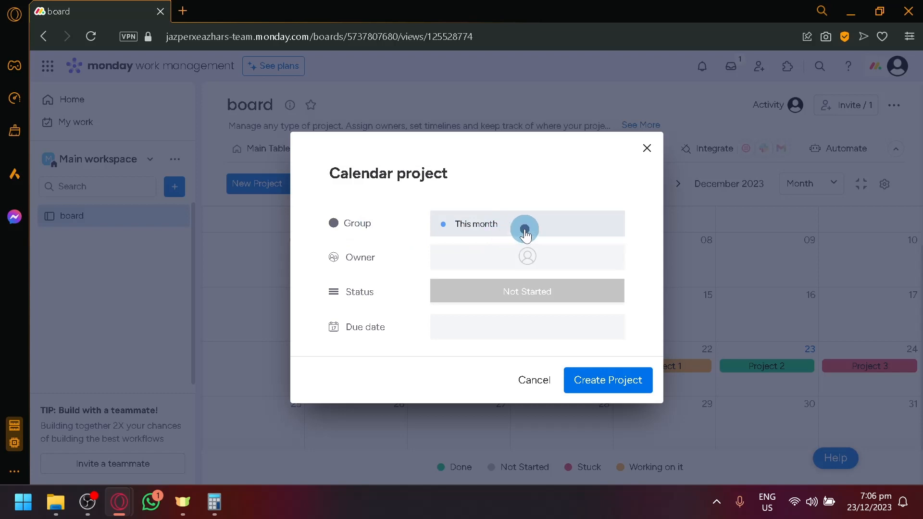
click(493, 220)
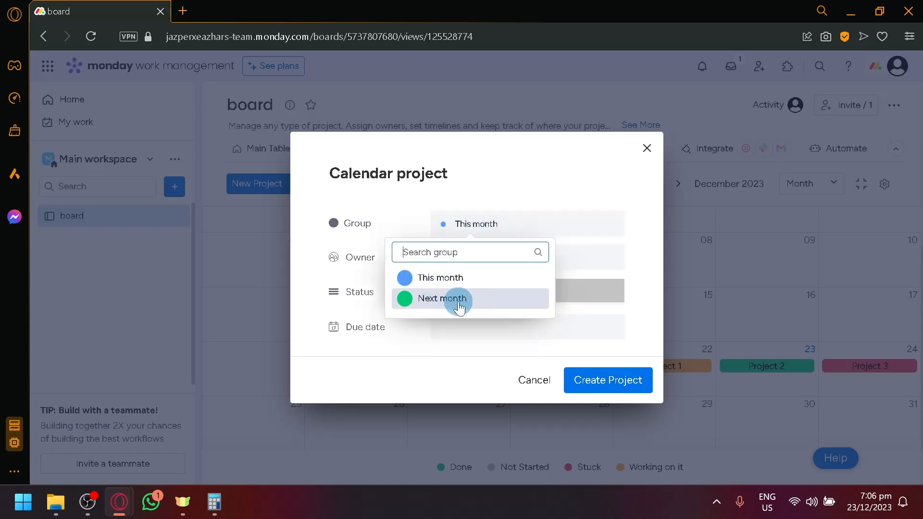
click(557, 193)
click(645, 151)
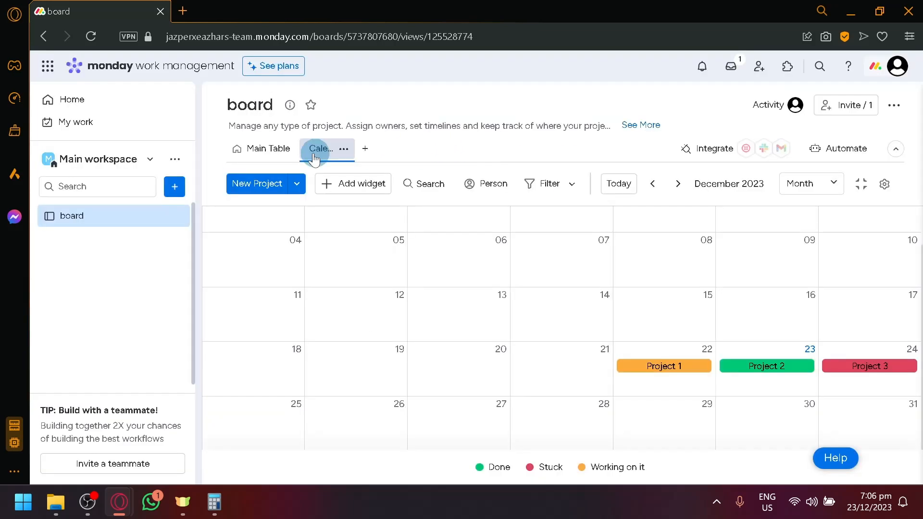
Step: In the Main Table, add a new group below Next month and name it Calendar group
click(267, 149)
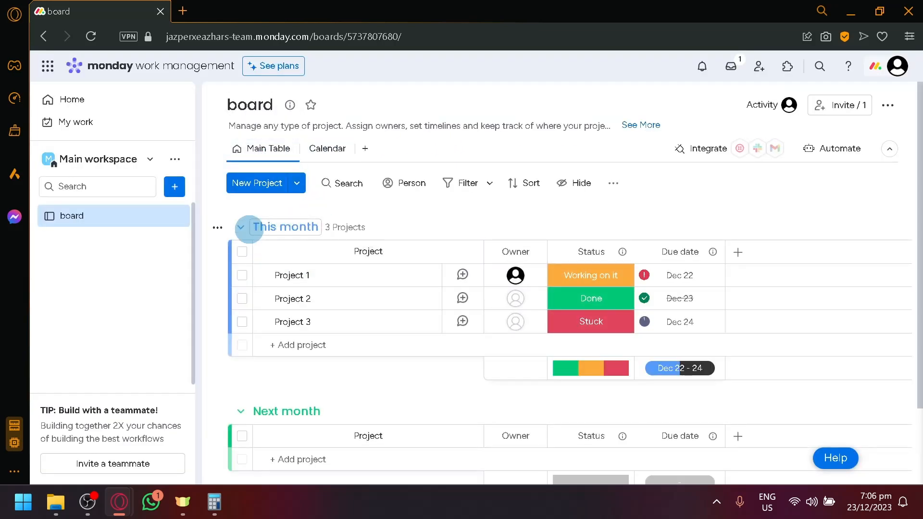
scroll(273, 402, down, 2)
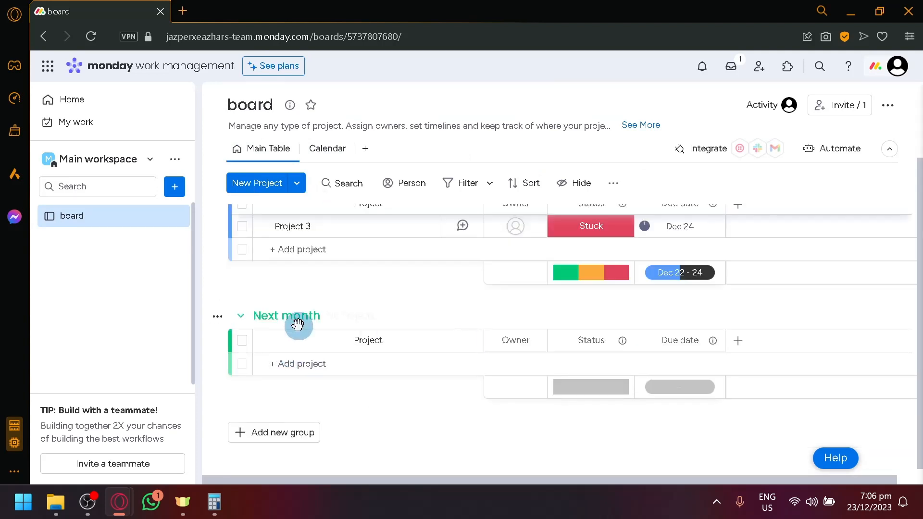
scroll(336, 375, down, 1)
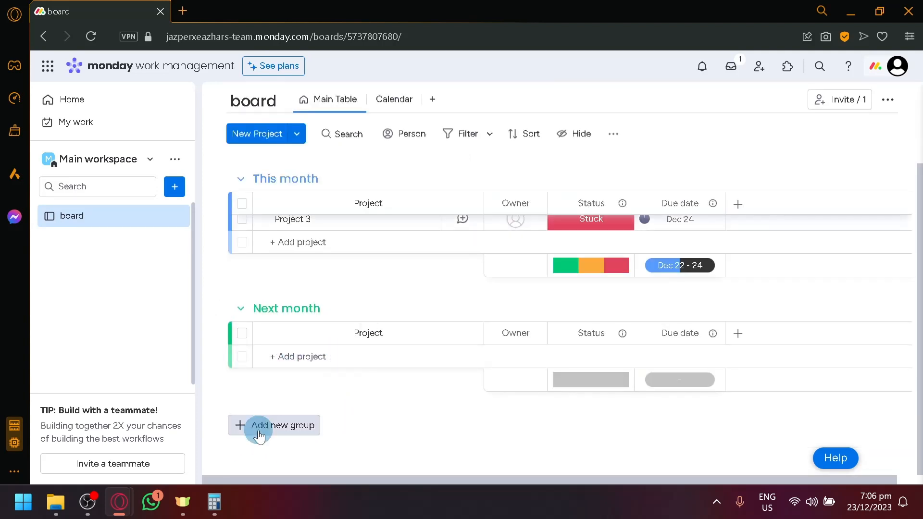
scroll(265, 426, up, 1)
scroll(267, 426, down, 1)
scroll(268, 439, up, 1)
scroll(268, 440, down, 1)
scroll(264, 445, up, 1)
scroll(264, 447, down, 1)
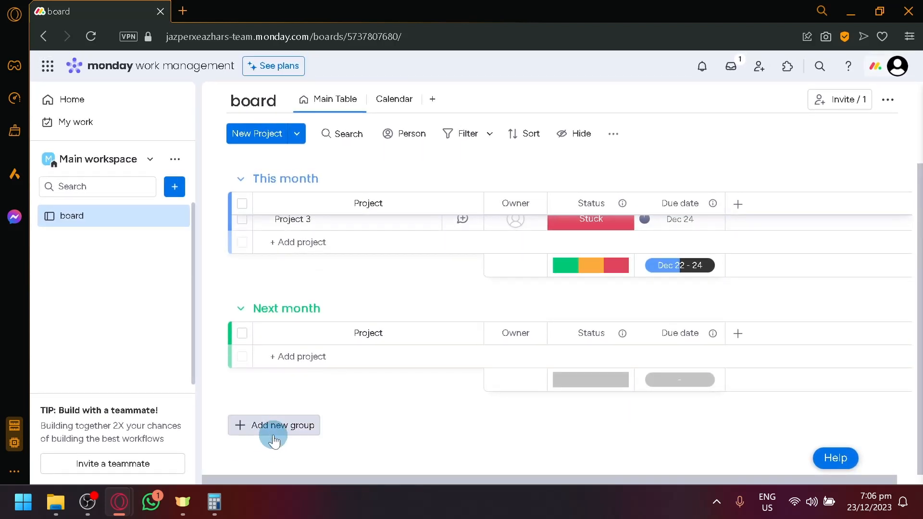
click(274, 430)
double_click(307, 424)
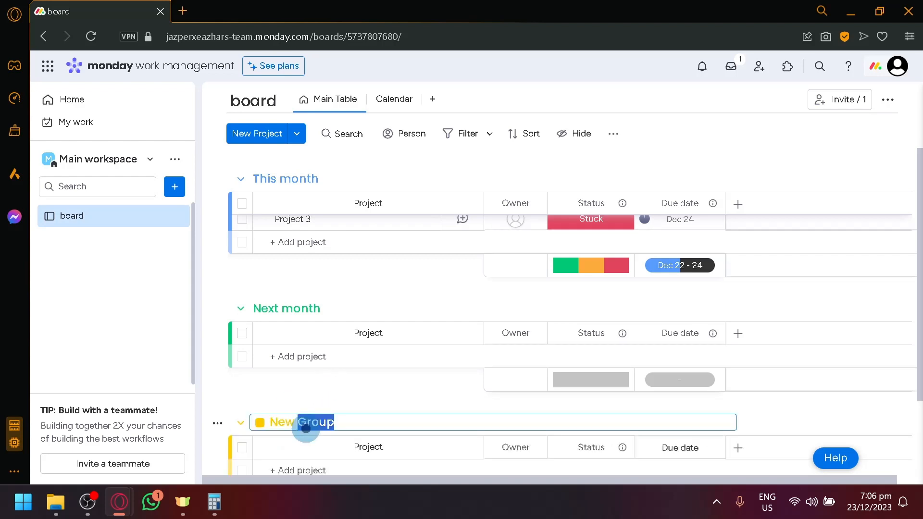
text(Calenda)
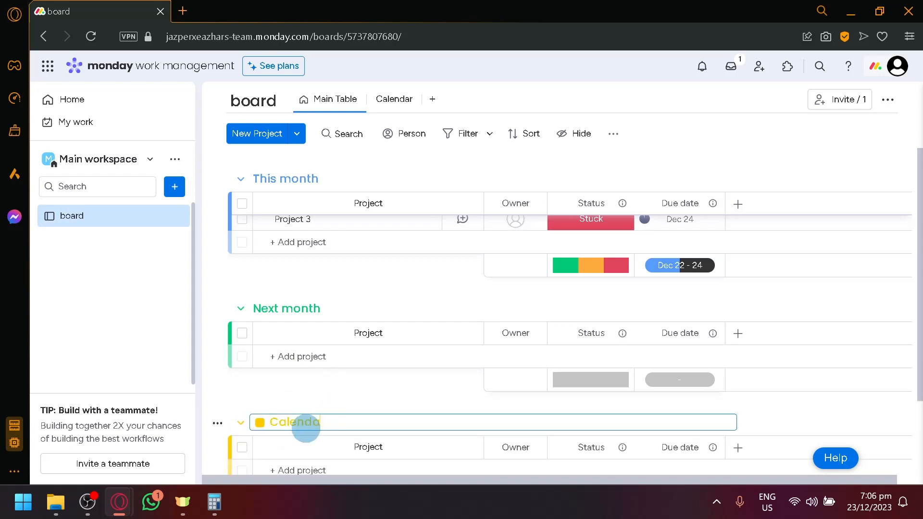
text(r group)
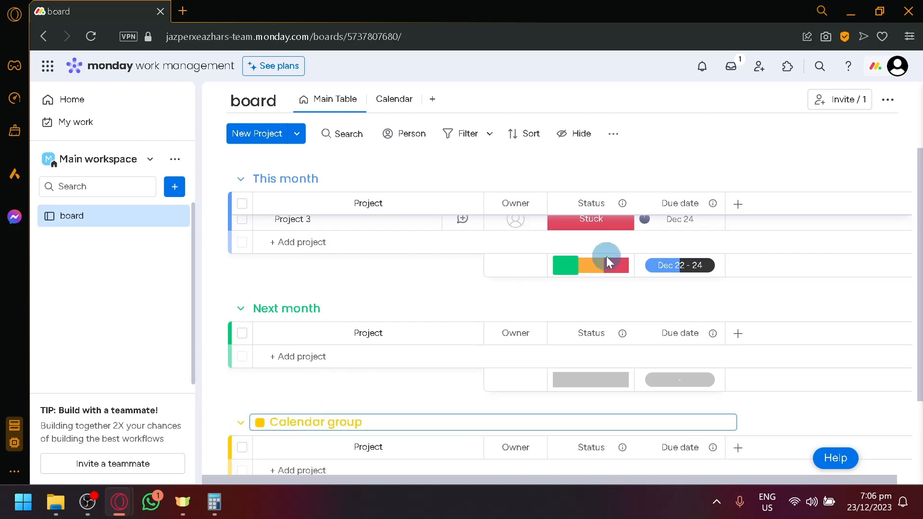
scroll(697, 279, down, 3)
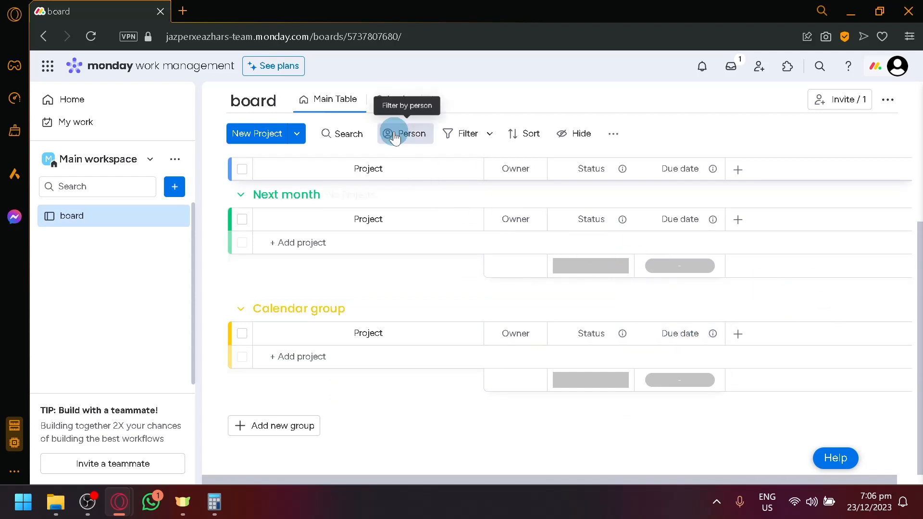
Step: In the Calendar view, start a new project in the Calendar group and name it Calendar project
click(388, 99)
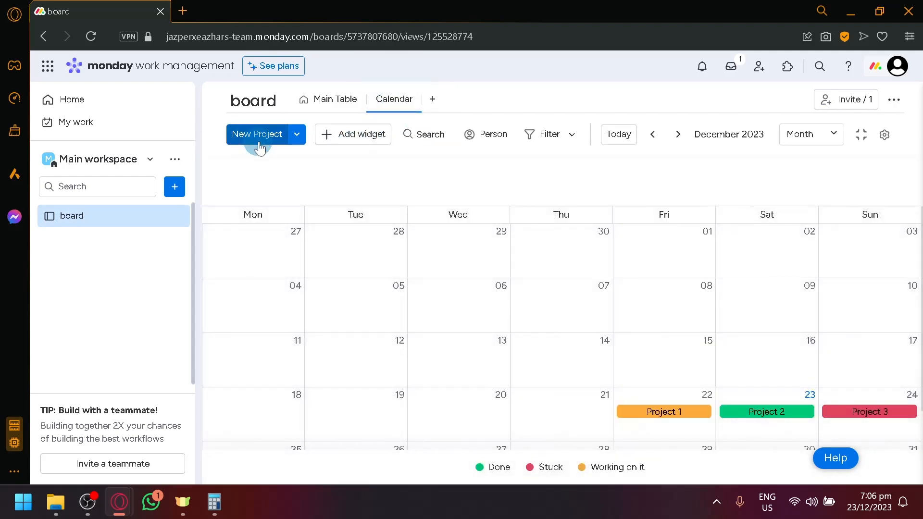
click(259, 144)
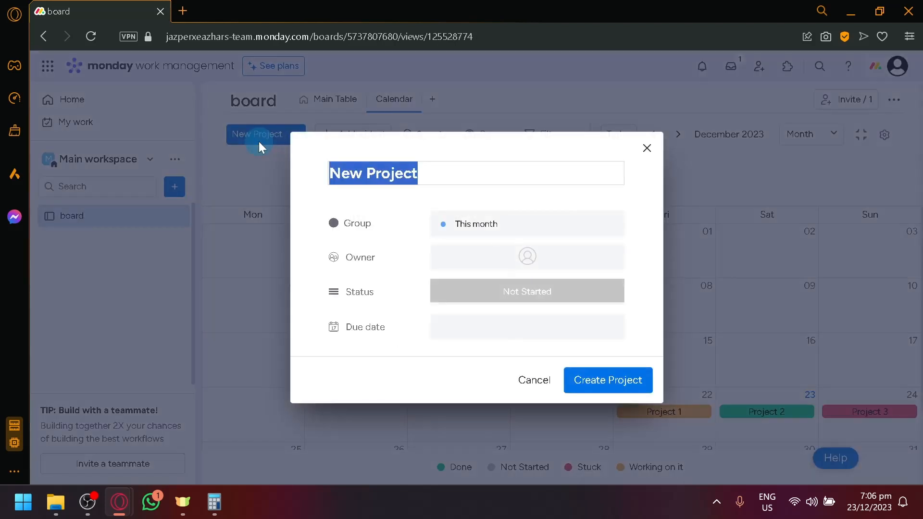
click(470, 223)
click(434, 320)
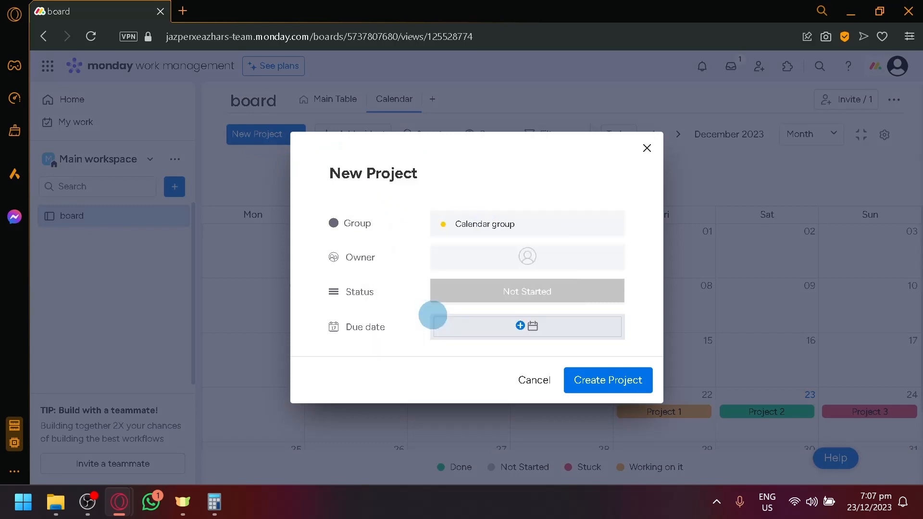
click(412, 174)
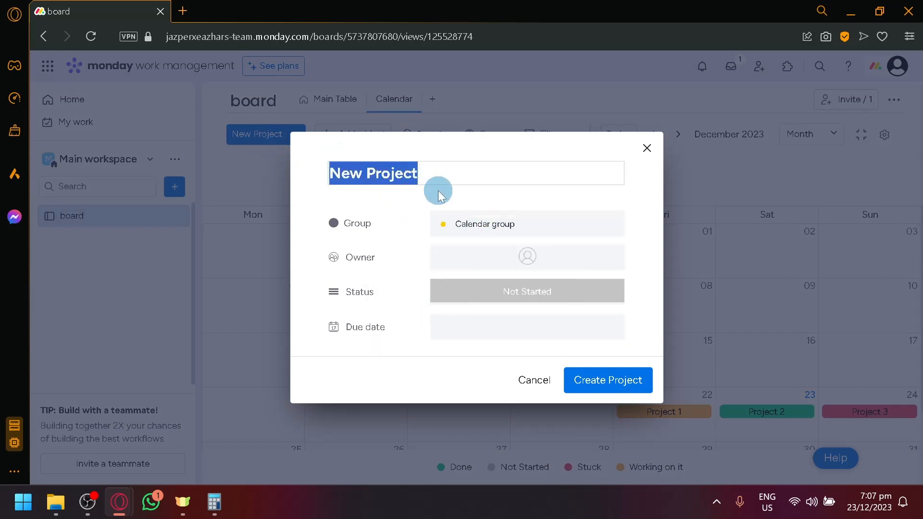
text(Calendar projec)
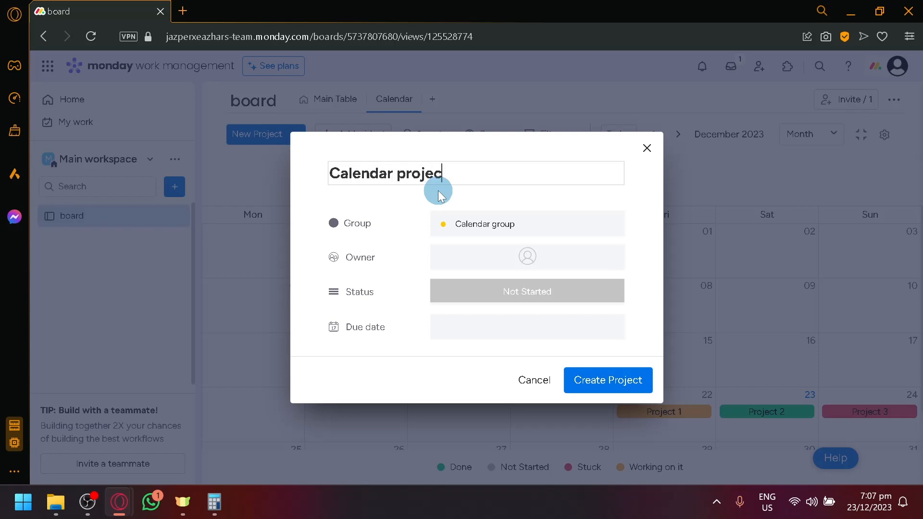
text(t)
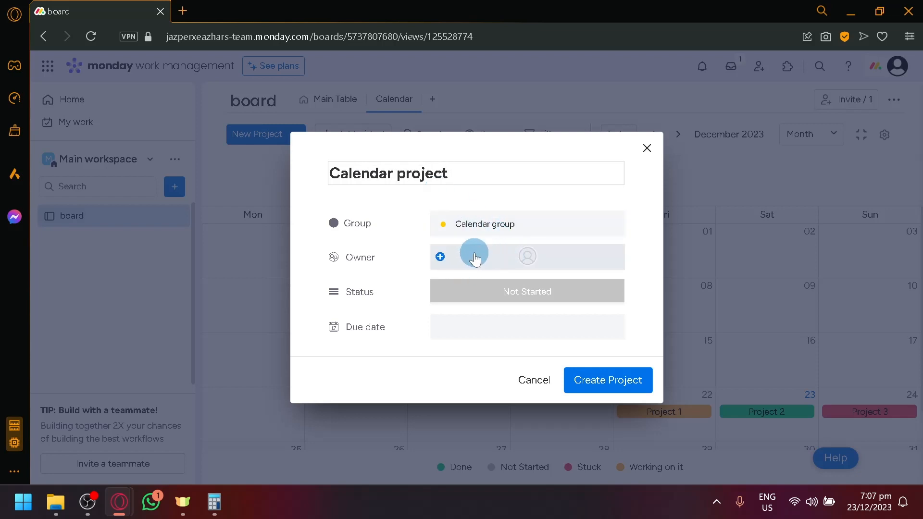
Step: Set the new project's status to Working on it
click(464, 297)
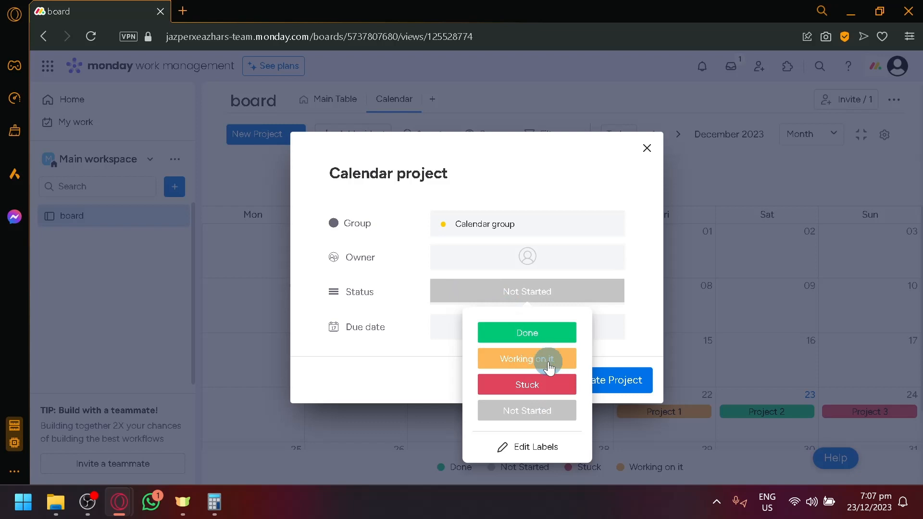
click(532, 358)
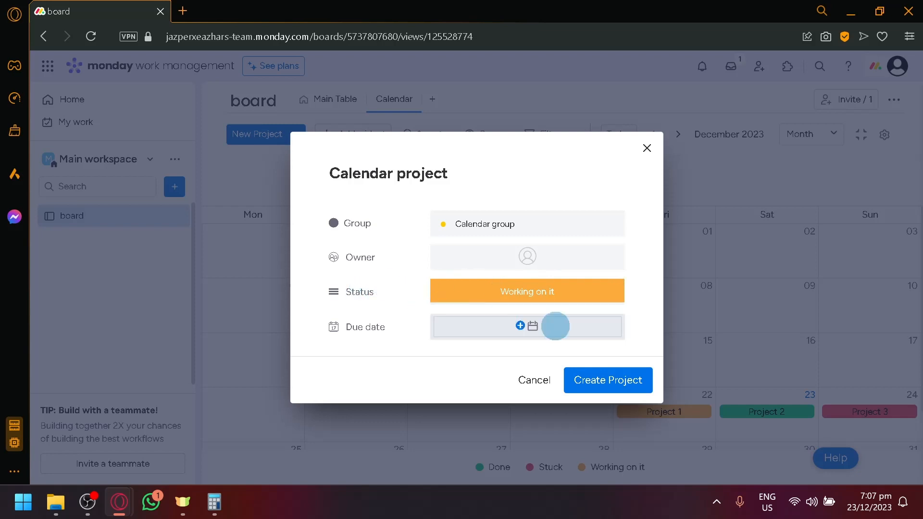
scroll(697, 424, up, 5)
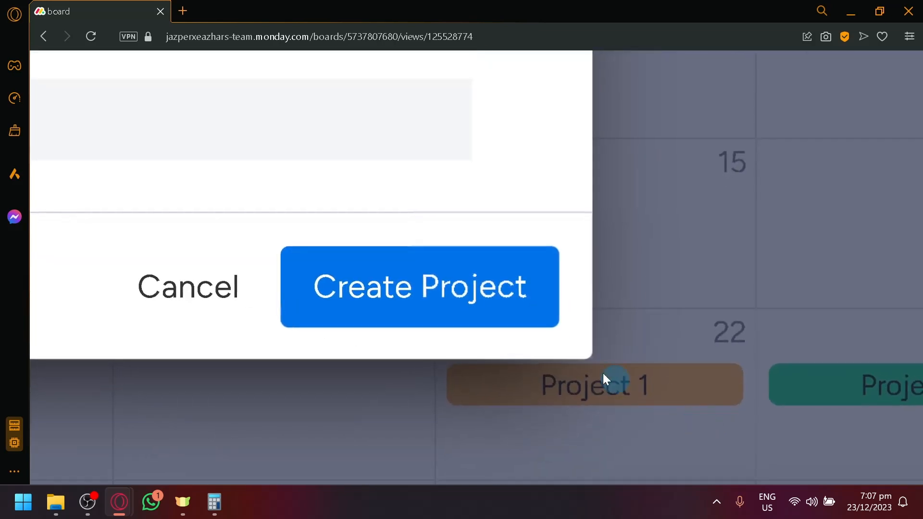
scroll(636, 381, right, 10)
scroll(725, 371, down, 5)
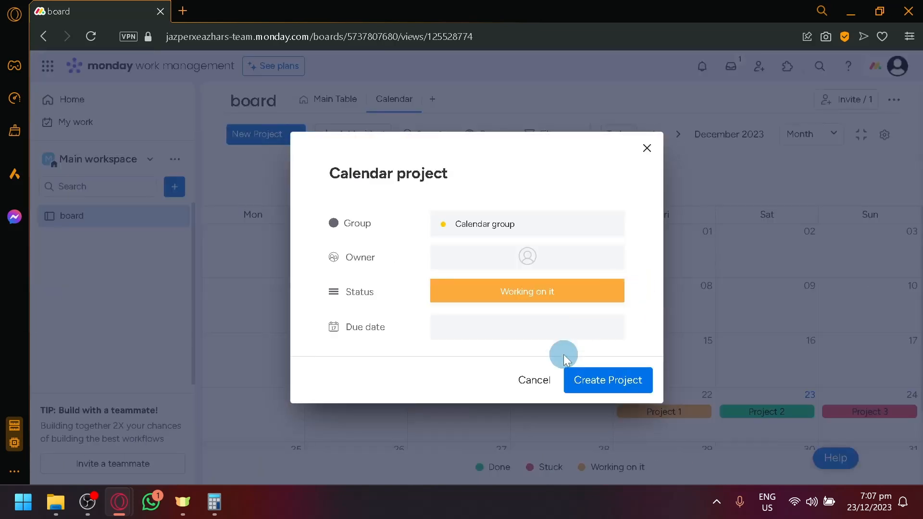
Step: Set the project's due date to Jan 5, 2024 and create the project
click(526, 328)
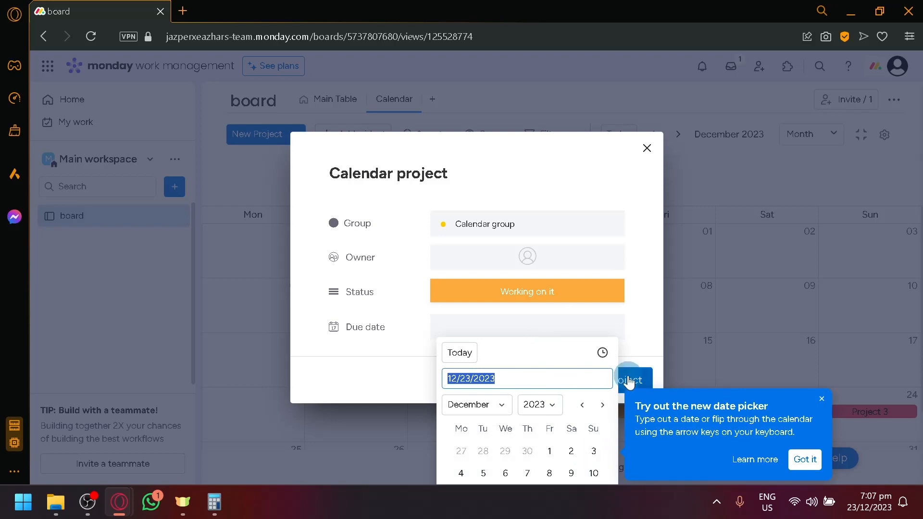
click(602, 405)
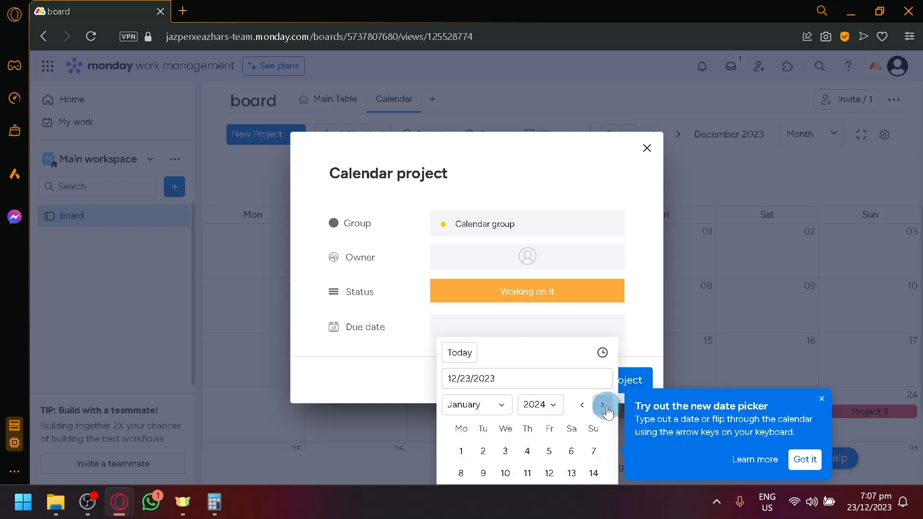
click(543, 460)
click(608, 380)
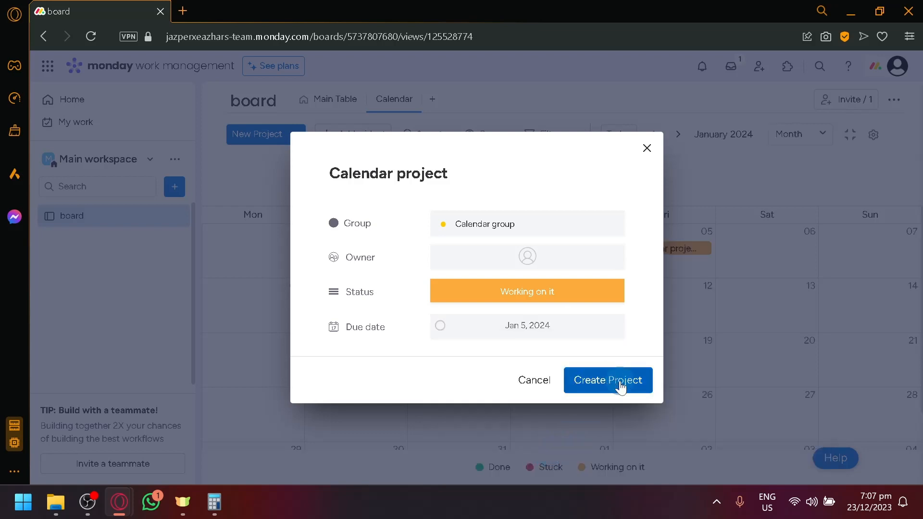
click(620, 387)
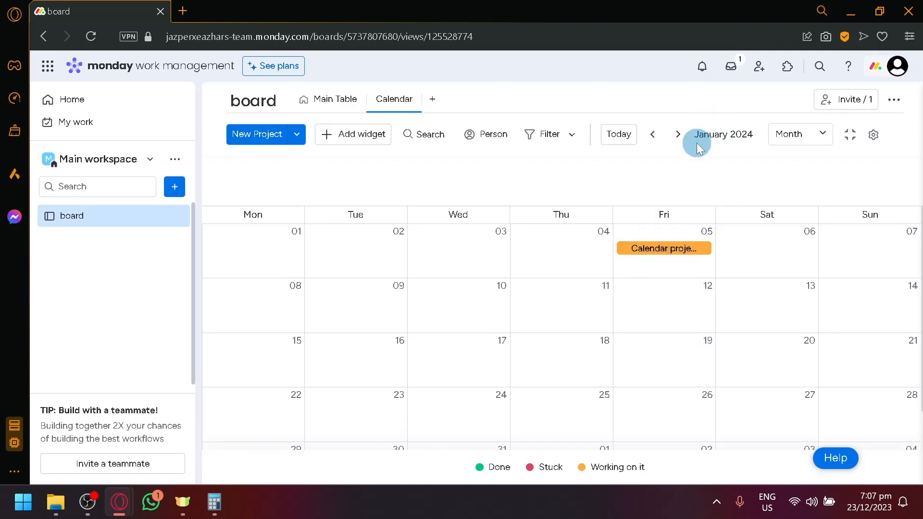
Step: Examine the January 2024 calendar, the new project's entry and the status colour legend
scroll(712, 140, up, 5)
scroll(712, 140, down, 5)
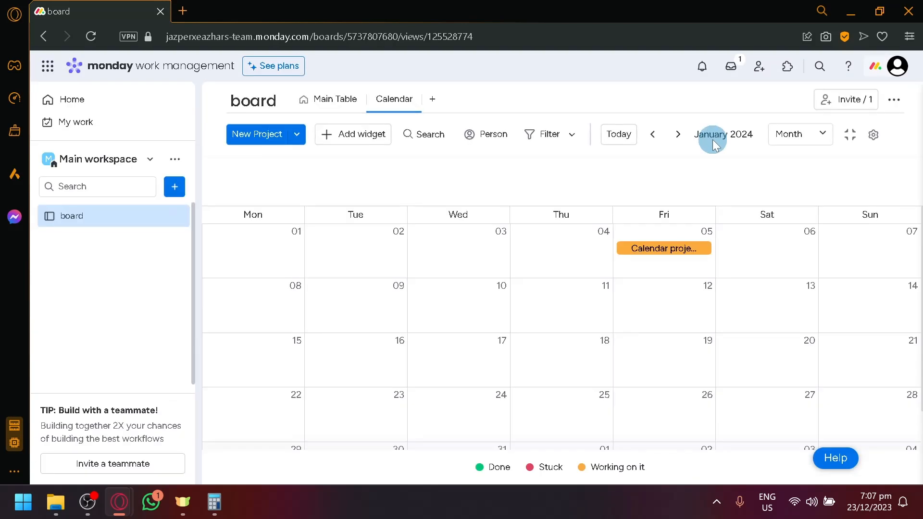
scroll(657, 252, up, 3)
scroll(657, 251, down, 3)
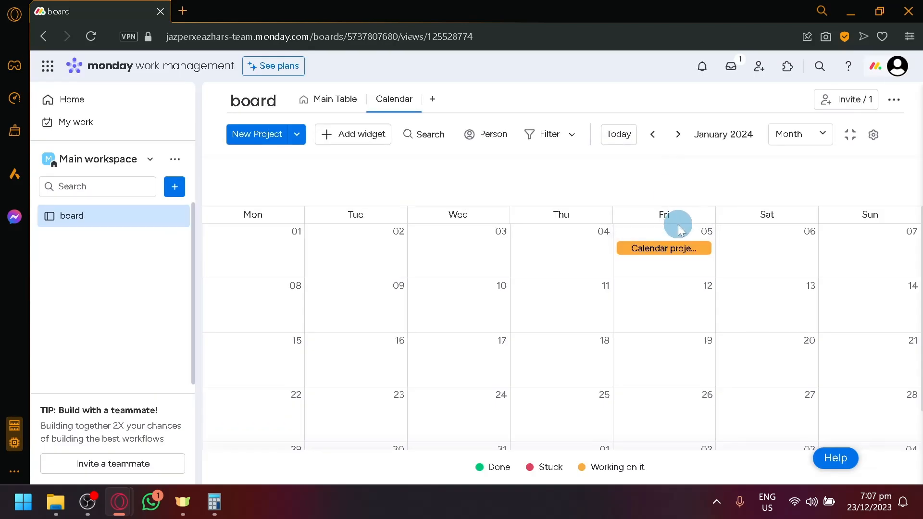
scroll(706, 232, up, 3)
scroll(707, 235, down, 3)
scroll(504, 493, up, 3)
scroll(486, 447, down, 3)
scroll(573, 483, up, 3)
scroll(573, 483, down, 3)
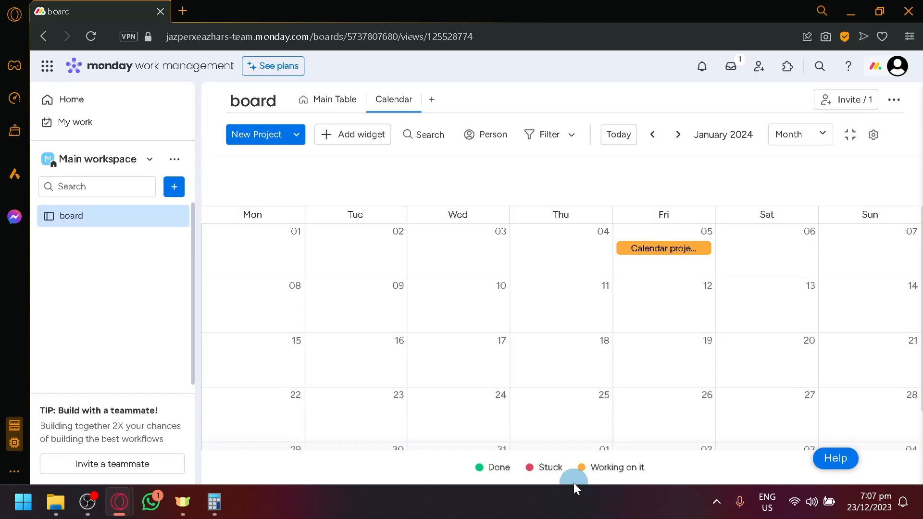
scroll(552, 476, up, 3)
scroll(483, 464, right, 3)
scroll(483, 464, down, 1)
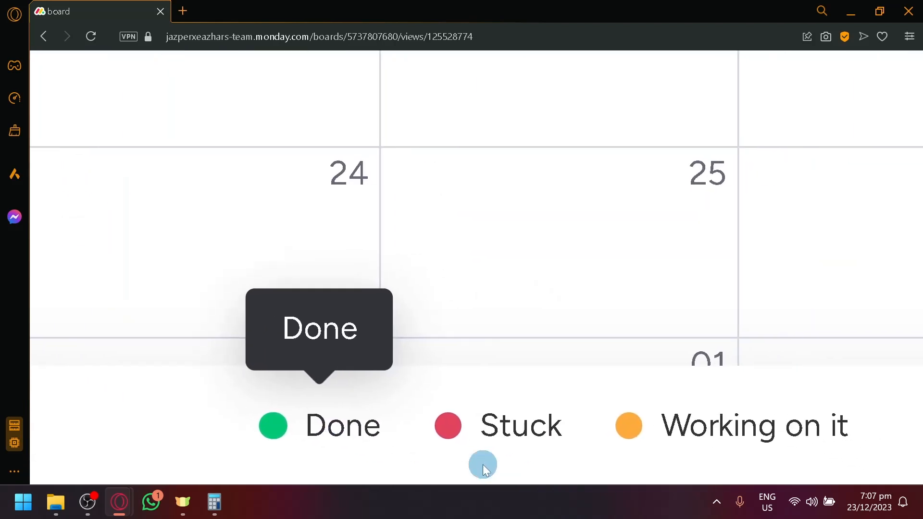
scroll(515, 406, right, 1)
scroll(649, 438, right, 2)
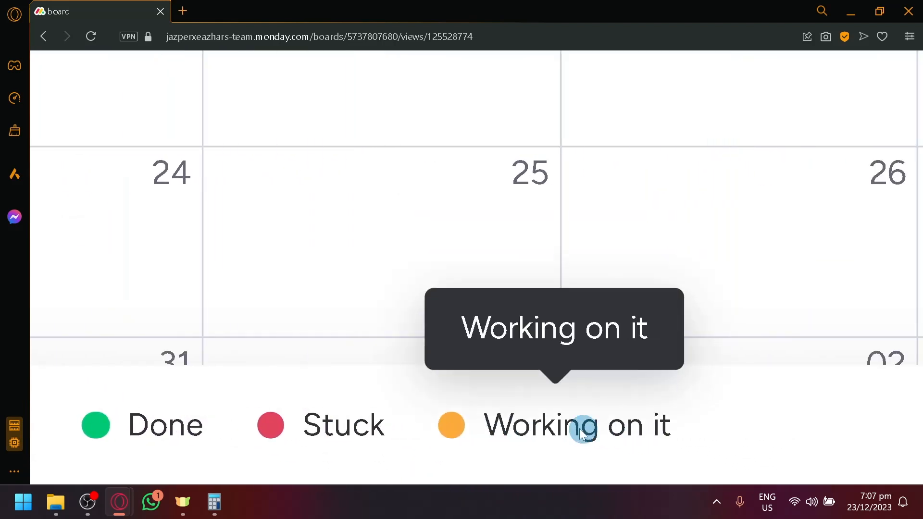
scroll(576, 427, down, 5)
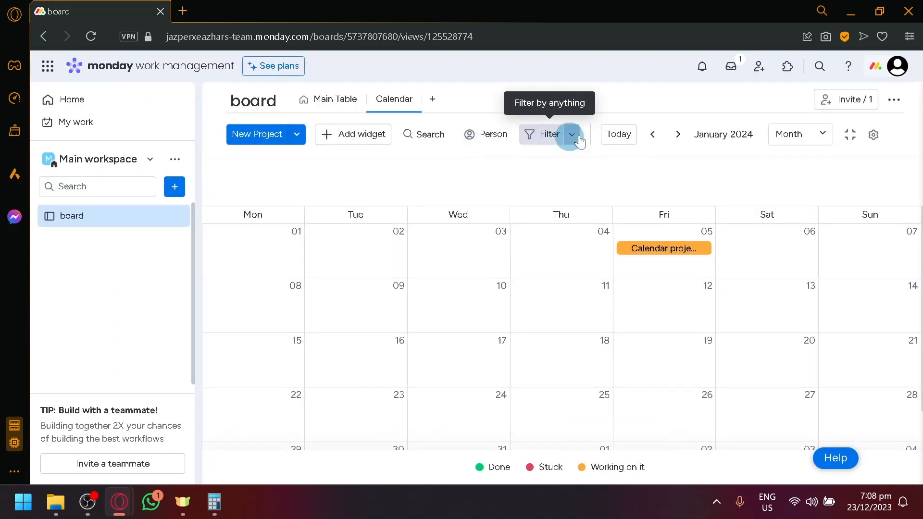
Step: Try the calendar's previous and next month navigation, ending on January 2024
scroll(718, 140, up, 5)
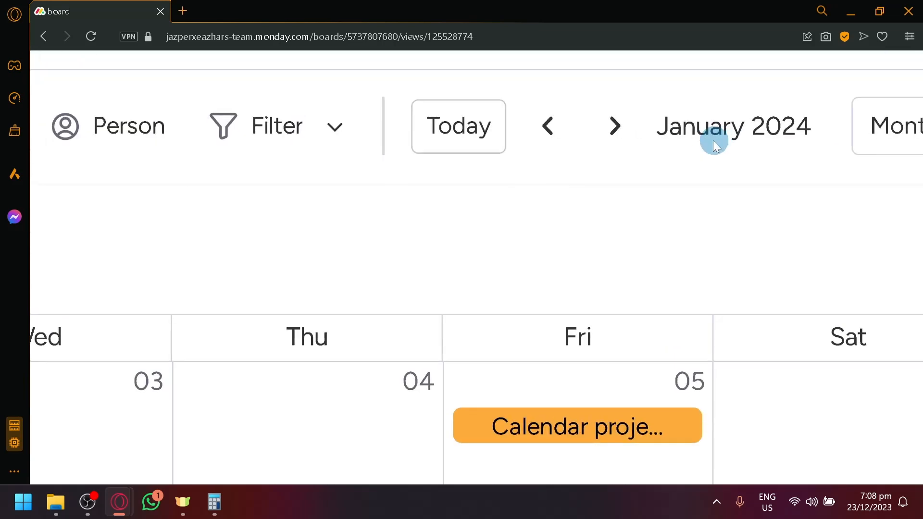
scroll(556, 138, right, 2)
scroll(556, 137, up, 1)
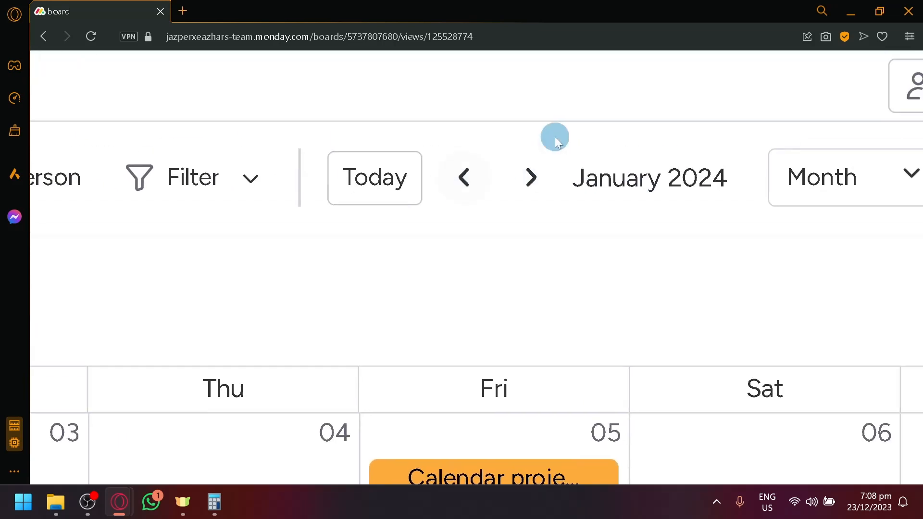
click(483, 195)
click(528, 206)
scroll(598, 227, down, 5)
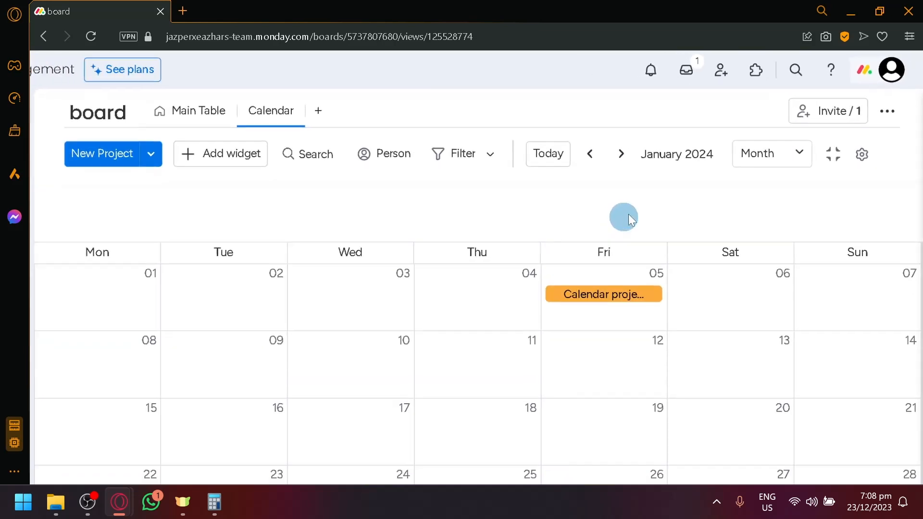
Step: Switch the calendar to the Week scale and look over the hourly slots for January 1 to 7
click(804, 152)
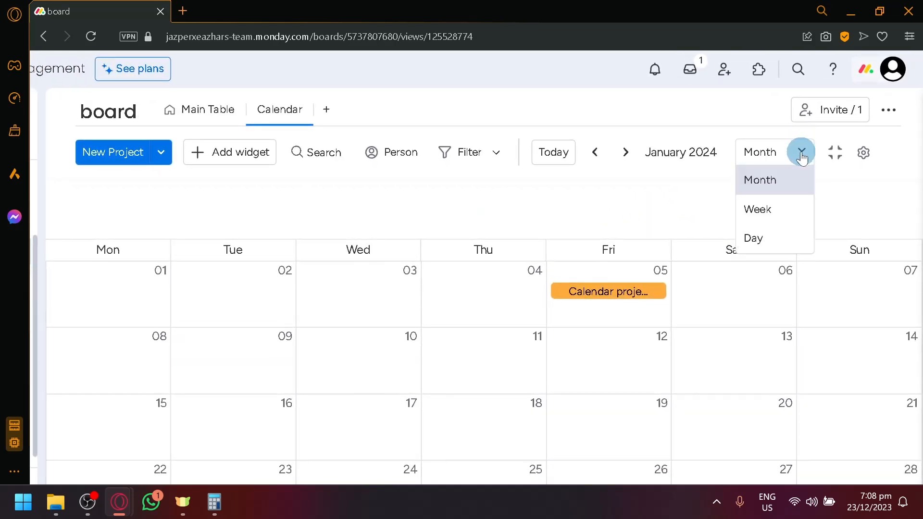
click(775, 210)
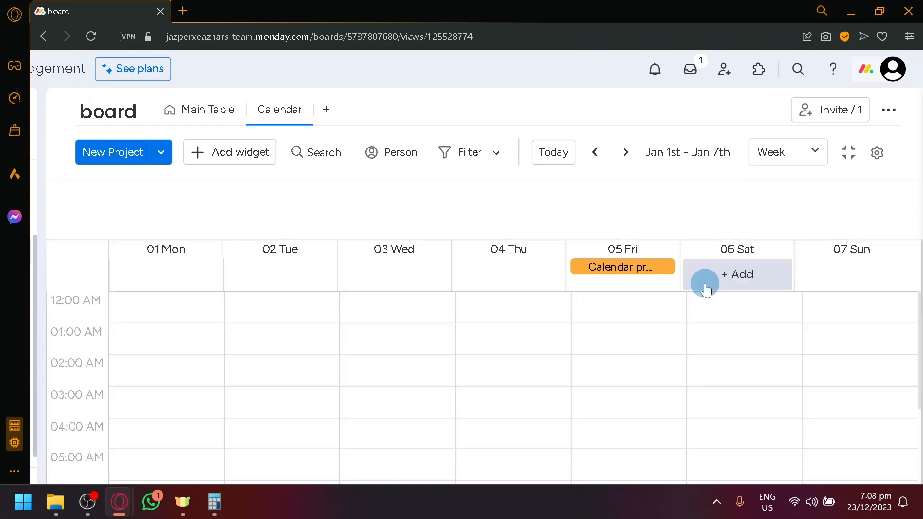
scroll(703, 289, down, 3)
scroll(639, 337, down, 8)
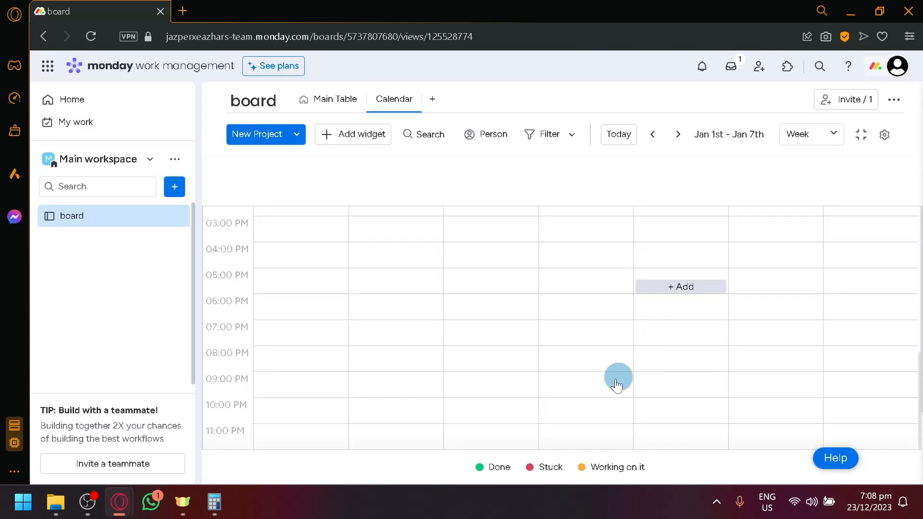
scroll(591, 375, up, 7)
scroll(317, 306, up, 1)
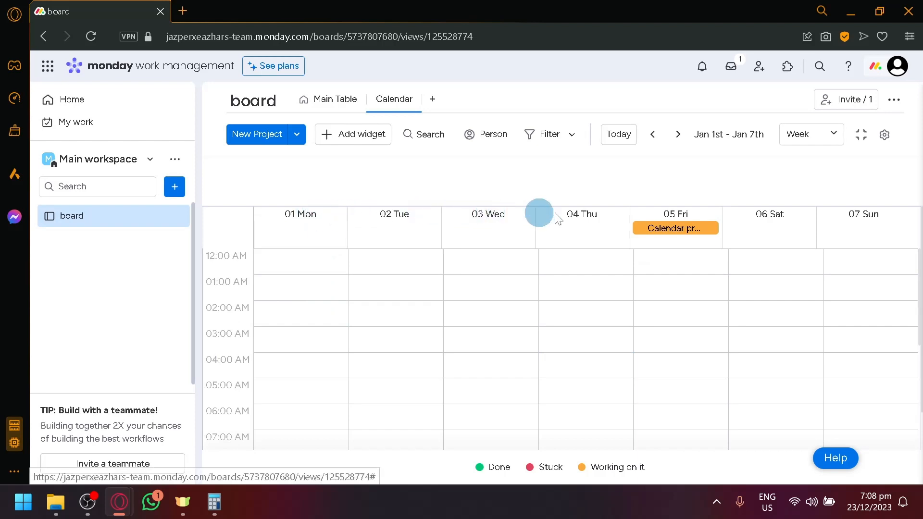
scroll(232, 385, down, 8)
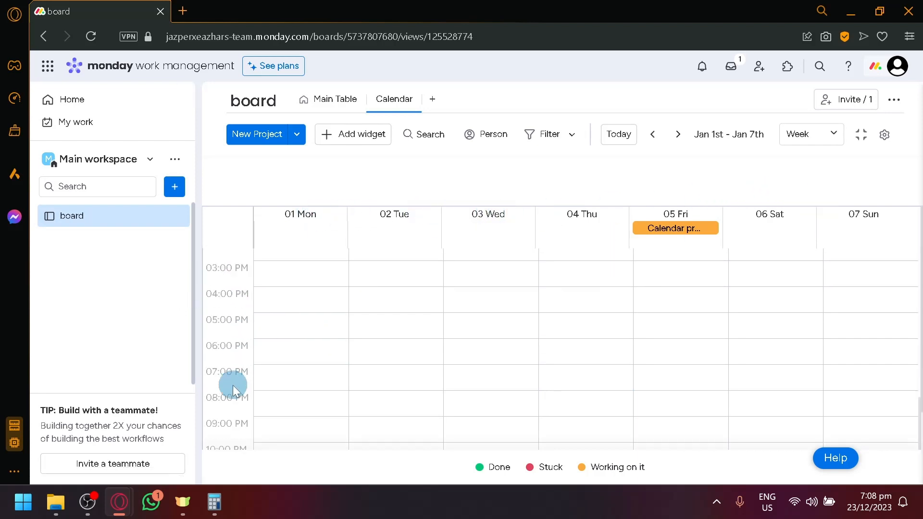
scroll(233, 389, up, 8)
scroll(232, 390, down, 7)
scroll(232, 389, up, 7)
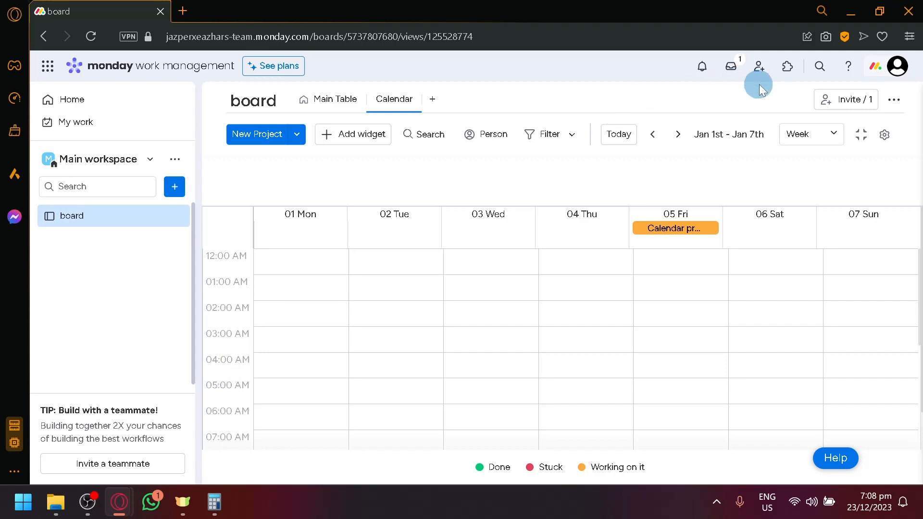
Step: Move Calendar project to the 11:00 AM slot on Friday, January 5 in the week calendar
drag(690, 233, 691, 300)
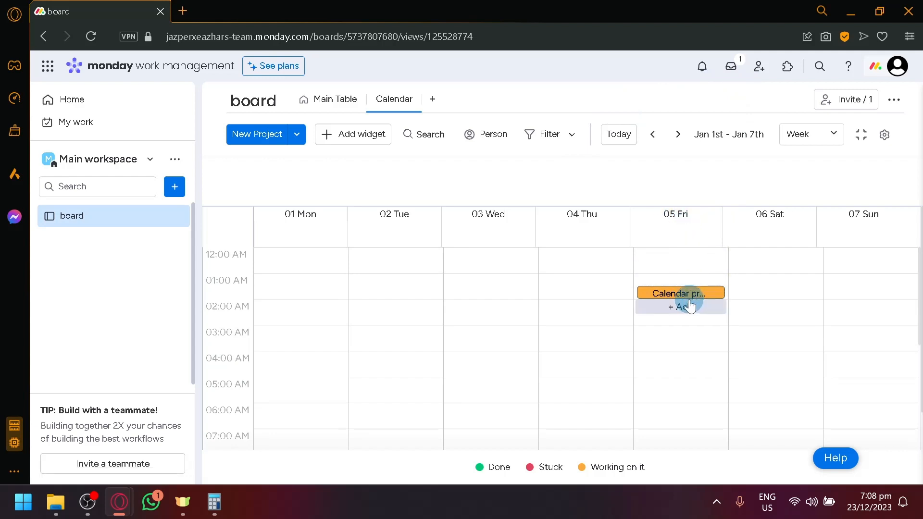
scroll(678, 337, down, 8)
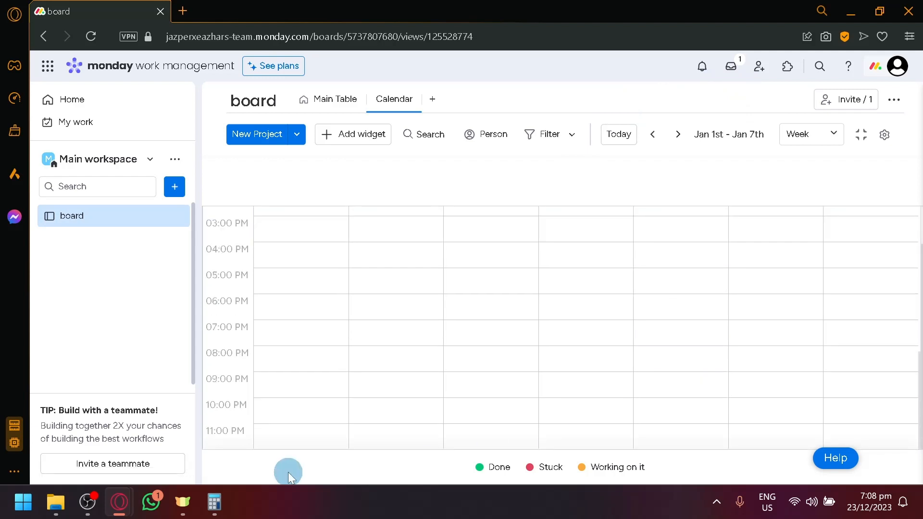
scroll(659, 307, up, 8)
drag(694, 248, 701, 441)
scroll(704, 380, down, 4)
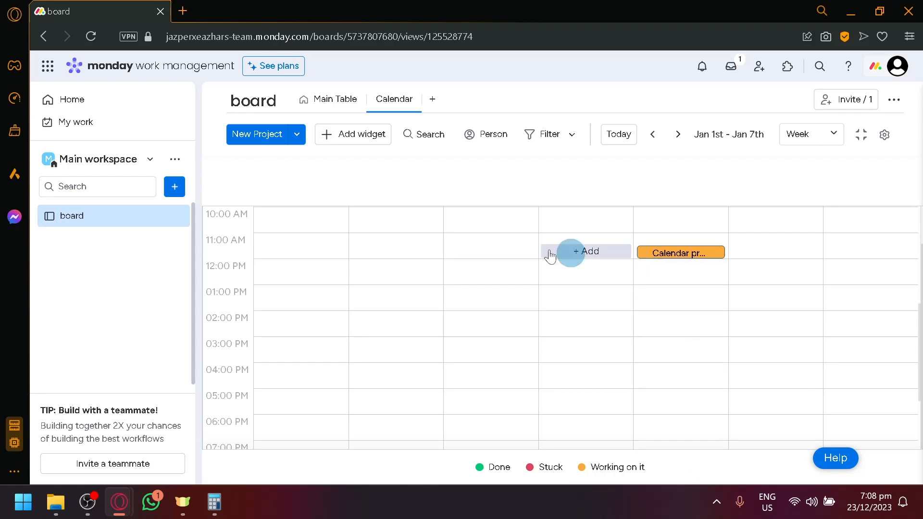
drag(670, 253, 665, 243)
scroll(712, 303, up, 5)
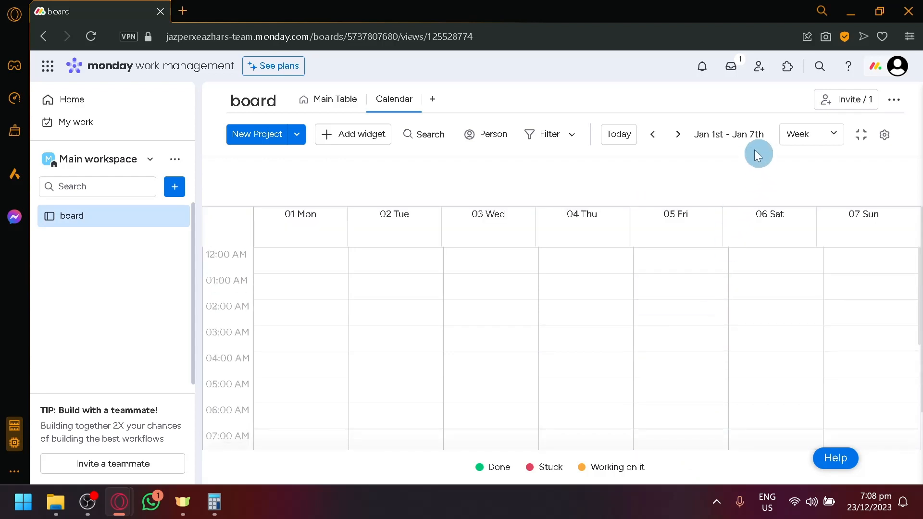
Step: Switch the calendar to the Day scale and view Calendar project in the January 5 schedule
click(788, 136)
click(813, 199)
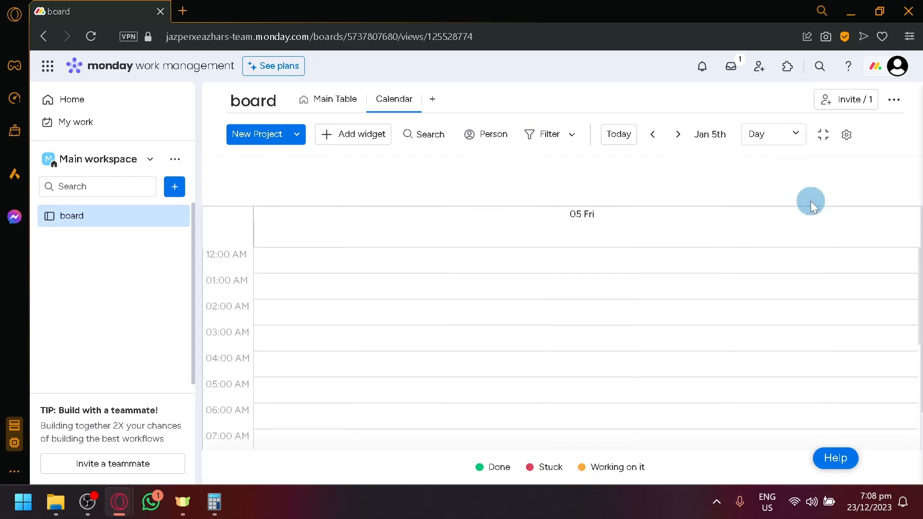
scroll(630, 302, down, 5)
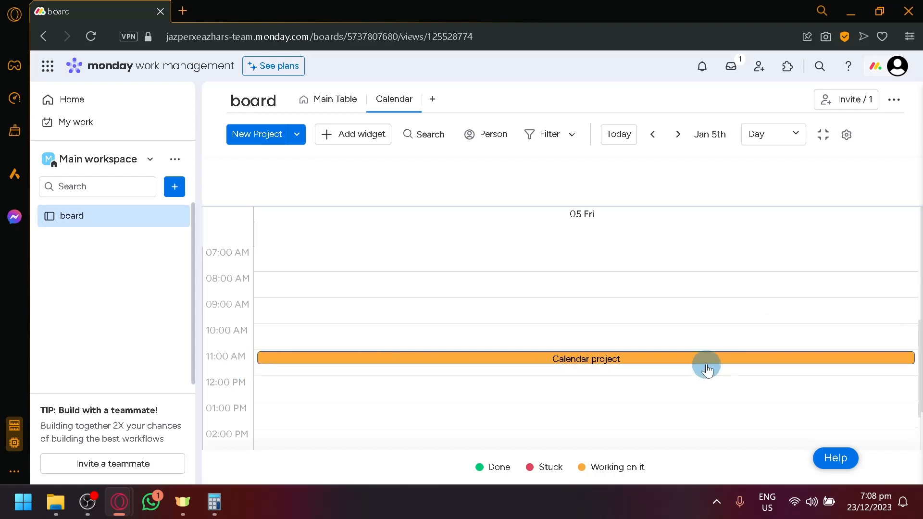
Step: Look over the January 5 day schedule and try the previous and next day navigation, ending on January 5
scroll(711, 360, up, 5)
scroll(743, 344, down, 3)
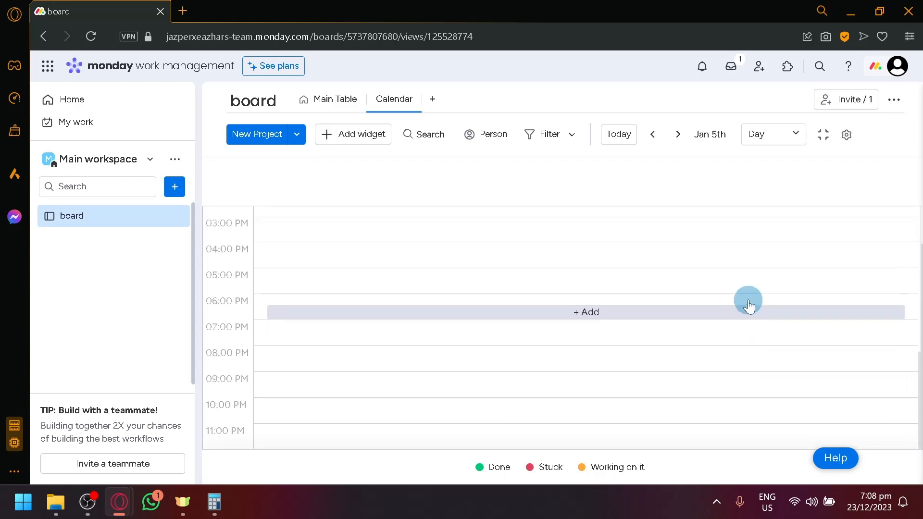
click(654, 135)
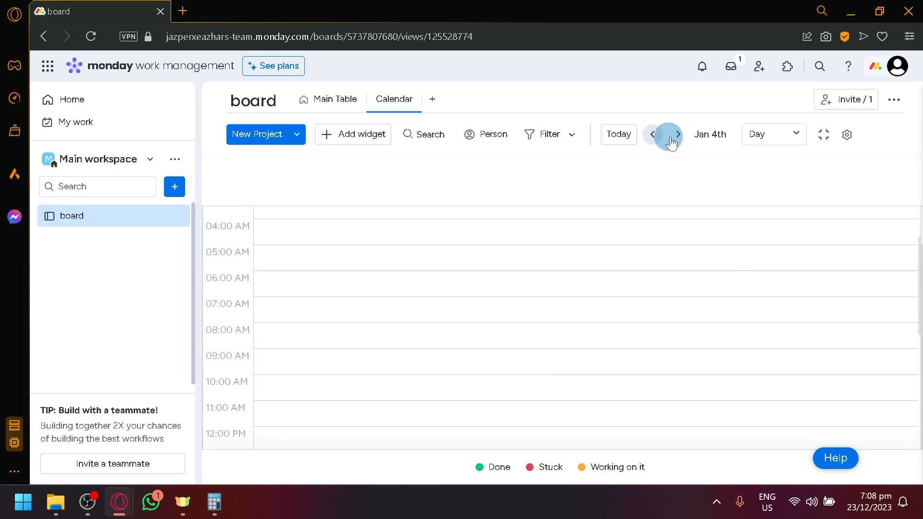
click(680, 137)
Step: Switch the calendar to the Month scale and look over January 2024, trying the previous and next month navigation
click(789, 143)
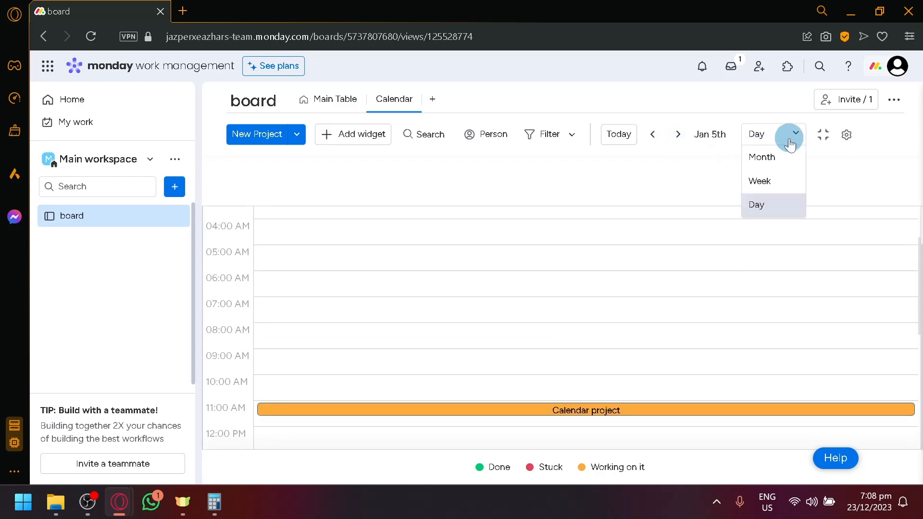
click(786, 160)
scroll(703, 347, up, 1)
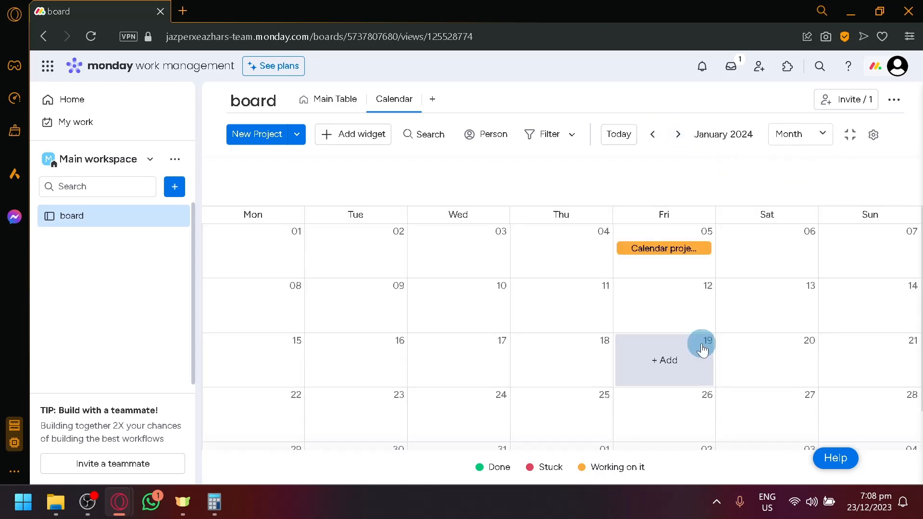
scroll(692, 337, down, 1)
scroll(680, 243, up, 1)
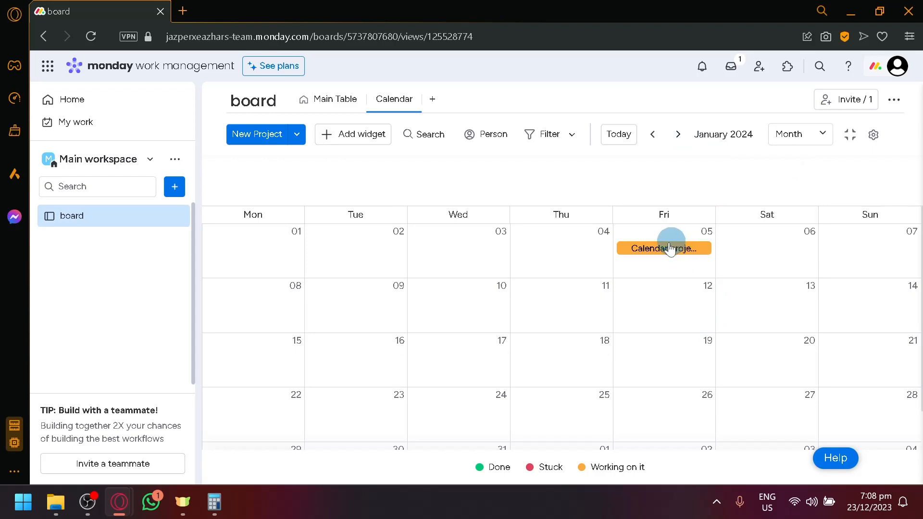
scroll(726, 305, down, 1)
scroll(752, 334, up, 1)
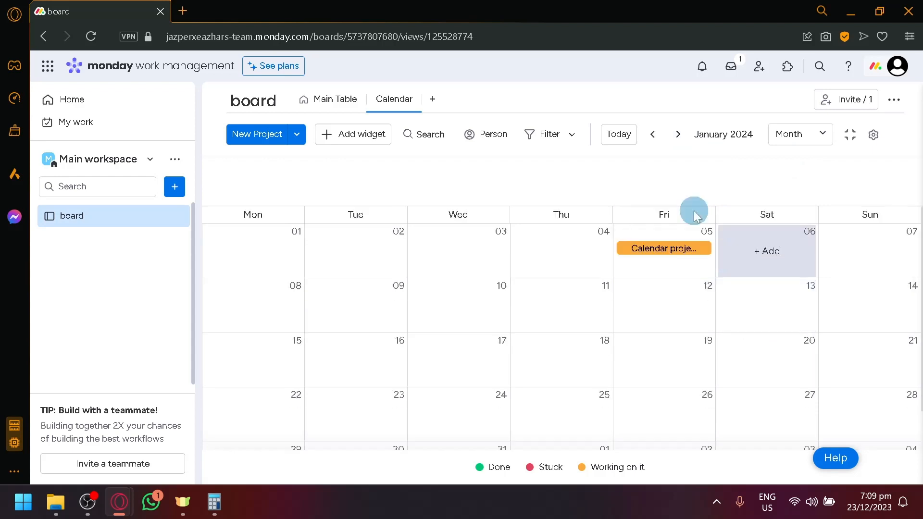
click(652, 135)
click(678, 135)
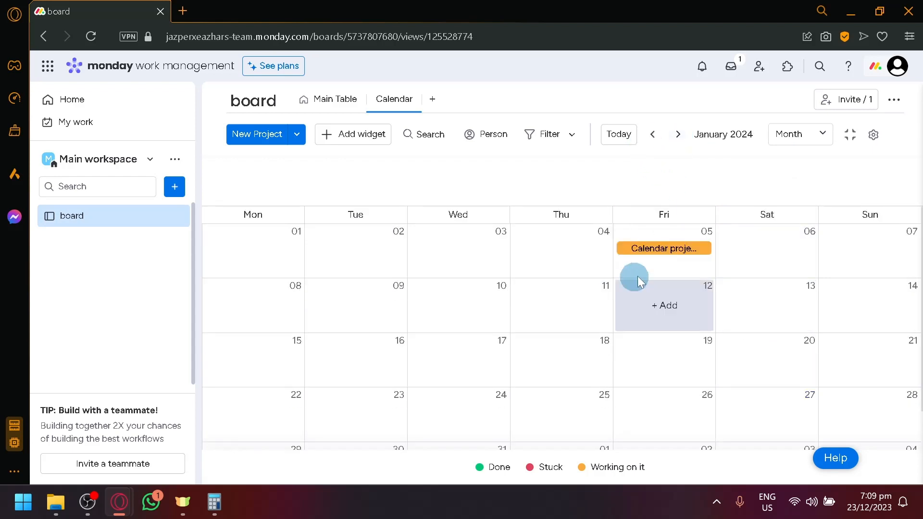
Step: Move Calendar project from January 5 to Tuesday, January 2 in the month calendar
click(805, 133)
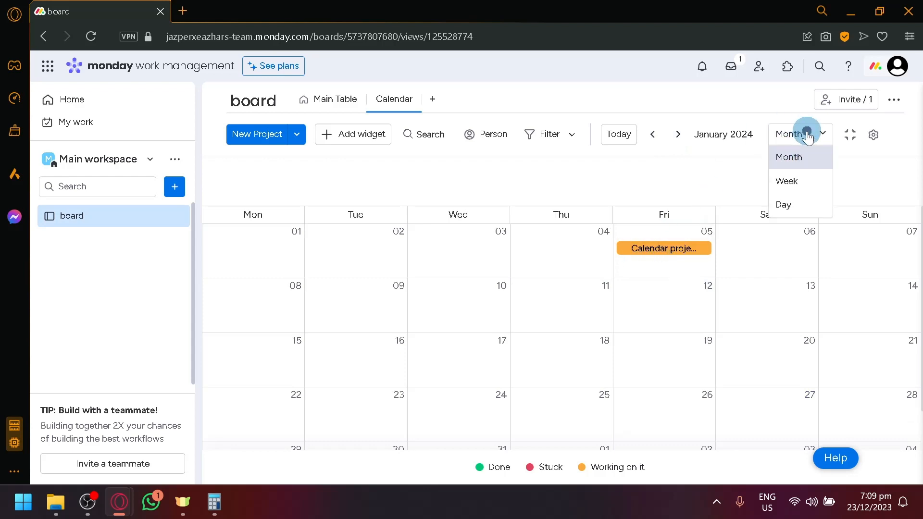
click(791, 136)
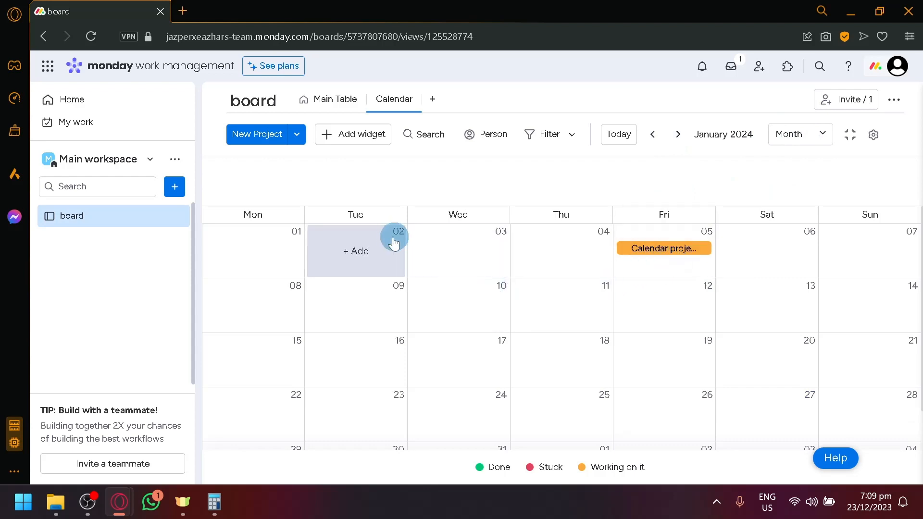
drag(664, 254, 371, 274)
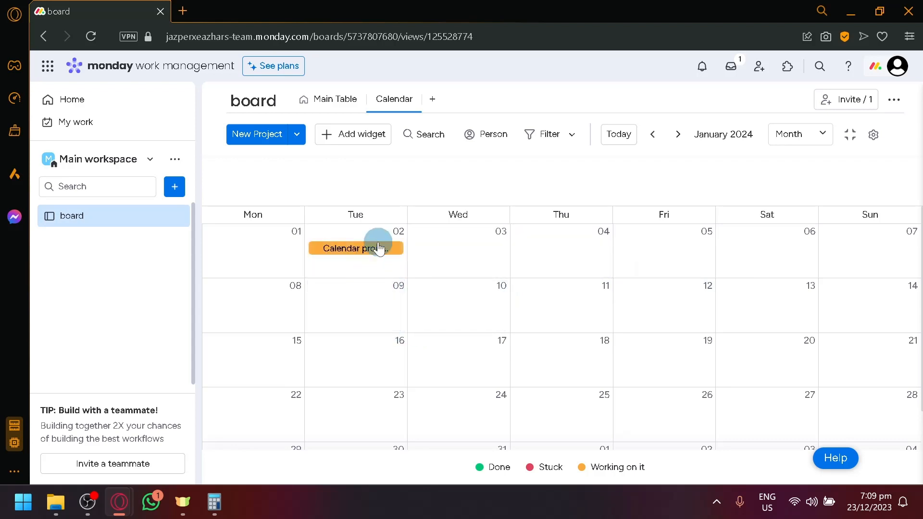
Step: Examine the calendar's quick filter columns and its search options without applying either
click(550, 134)
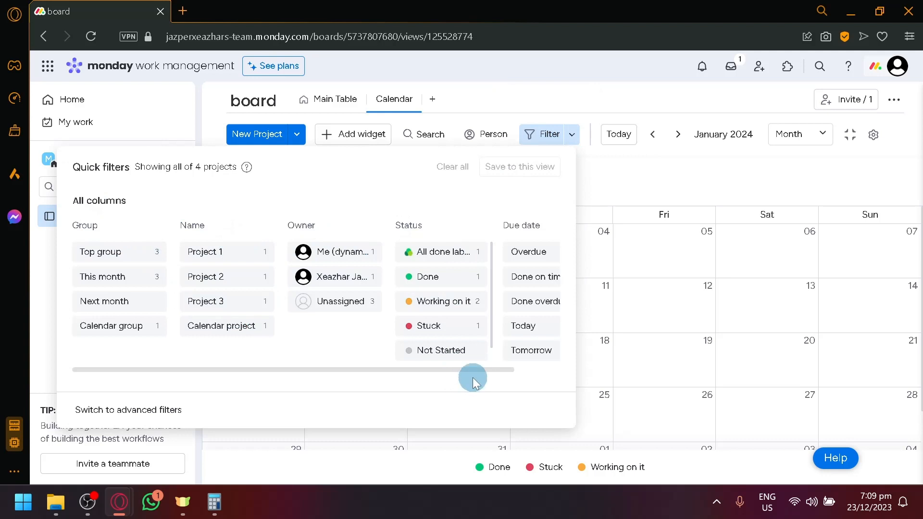
drag(483, 371, 532, 350)
click(624, 172)
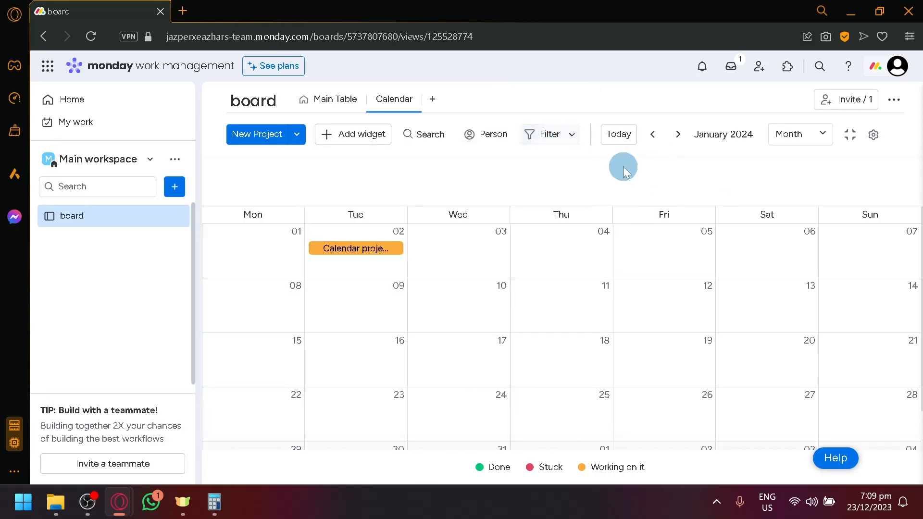
click(422, 134)
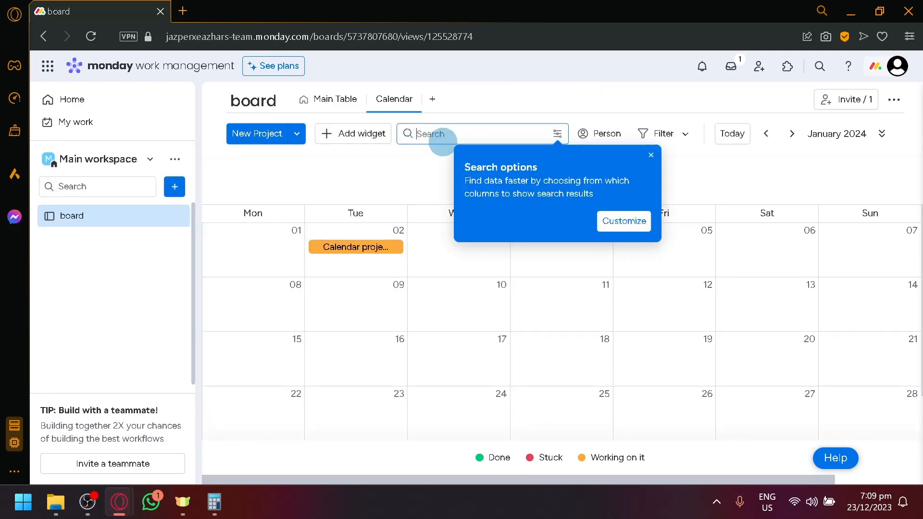
click(370, 197)
Step: Browse the widgets available for the Calendar view, including the Recommended ones in the Widgets Center, without adding any
click(351, 134)
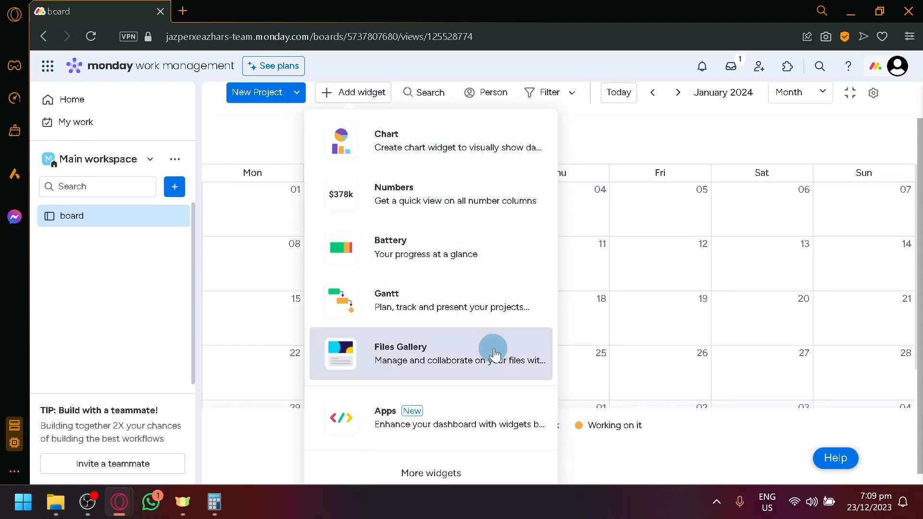
scroll(518, 378, down, 1)
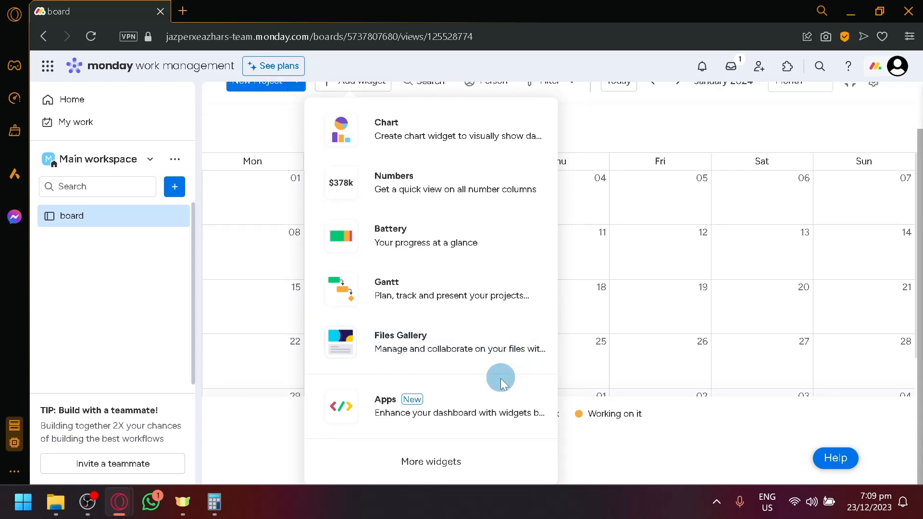
click(442, 473)
scroll(593, 268, down, 10)
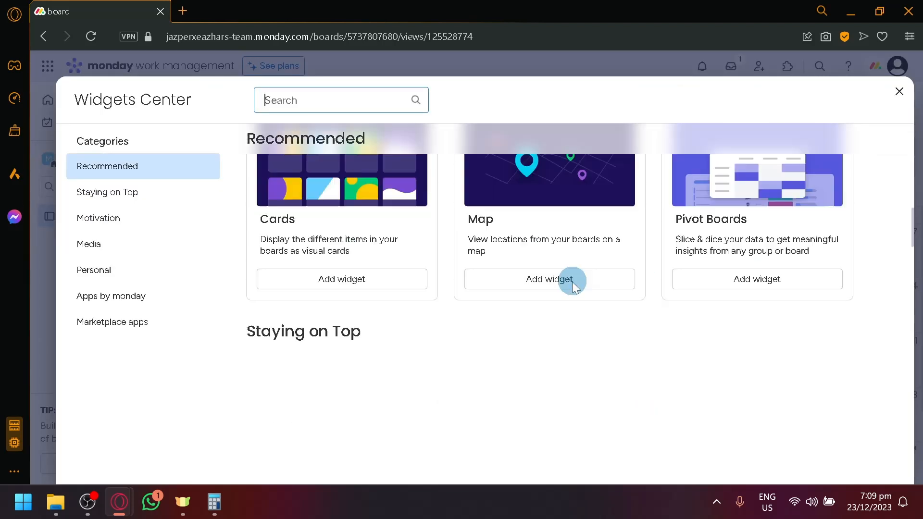
click(902, 92)
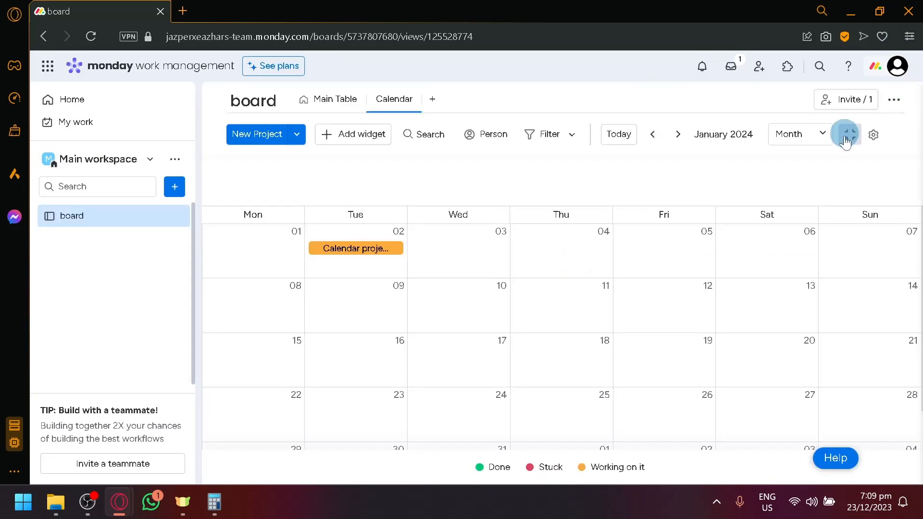
Step: Compare the board's Main Table with its Calendar view, ending on the Calendar view
click(332, 98)
scroll(529, 331, down, 5)
scroll(521, 337, up, 5)
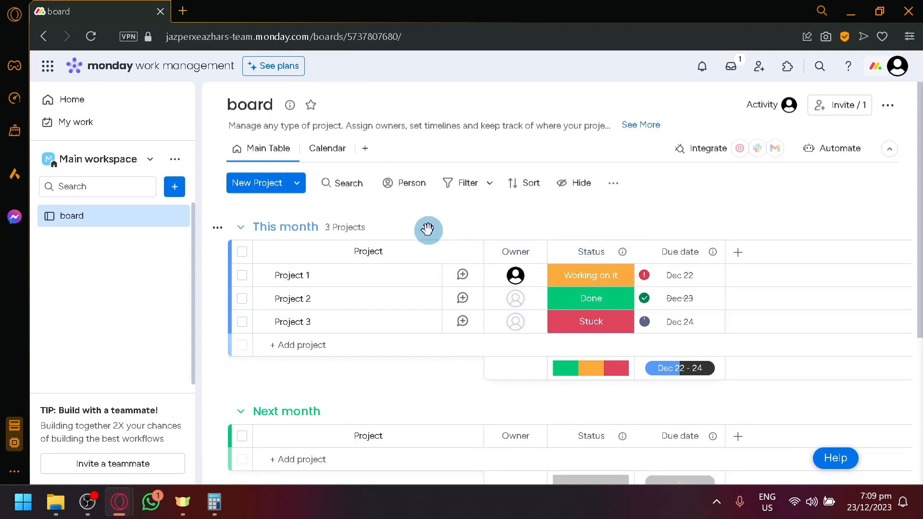
click(330, 150)
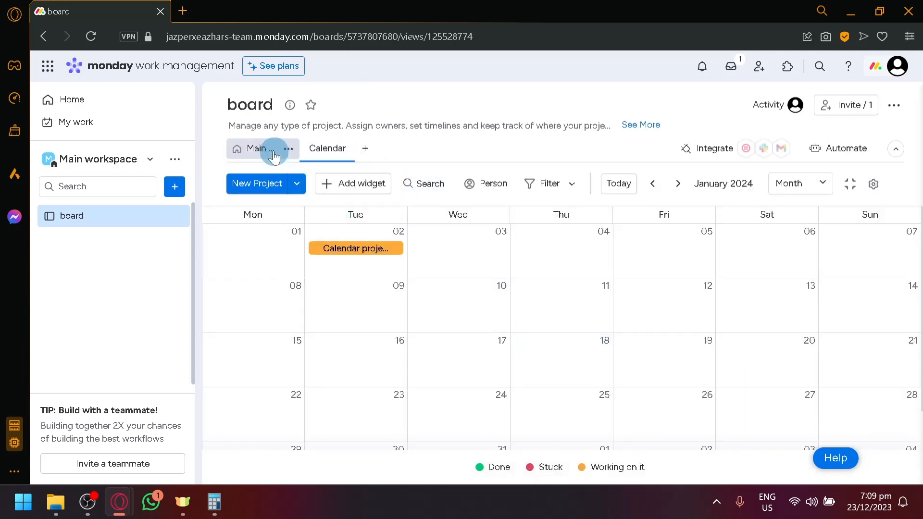
scroll(417, 390, down, 5)
scroll(406, 356, up, 5)
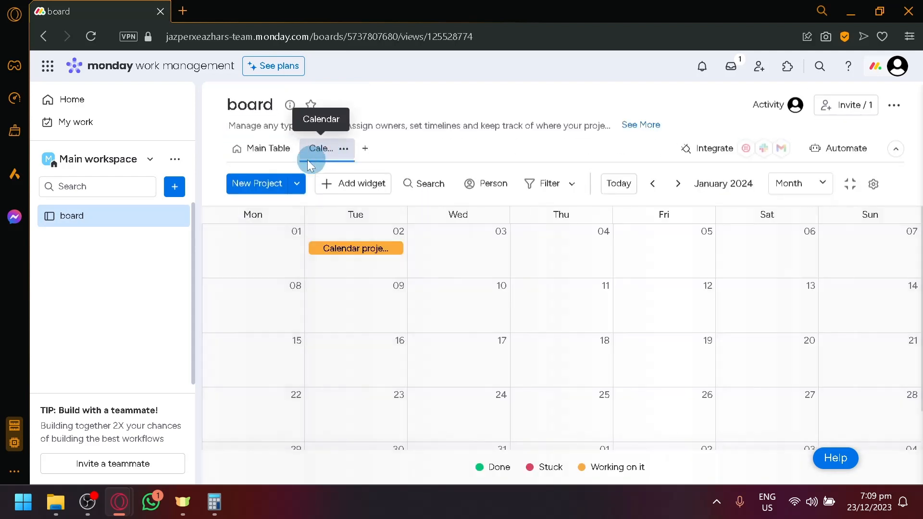
click(257, 158)
click(329, 149)
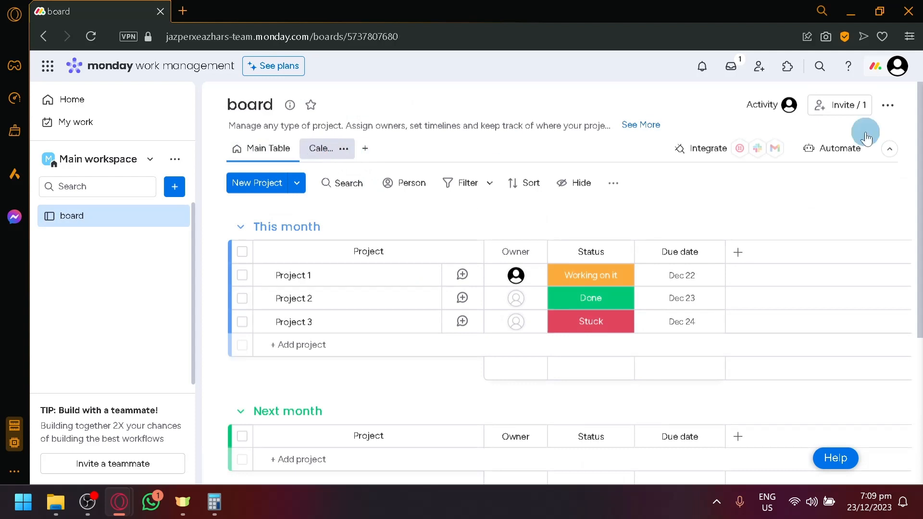
Step: Go back to December 2023 in the calendar and view the details of Project 1 on December 22
click(698, 190)
click(657, 185)
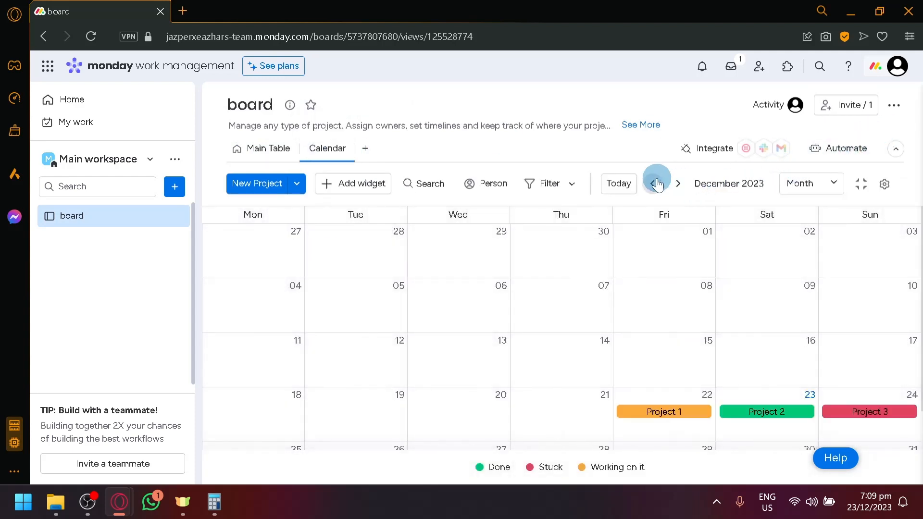
scroll(662, 346, down, 3)
click(668, 370)
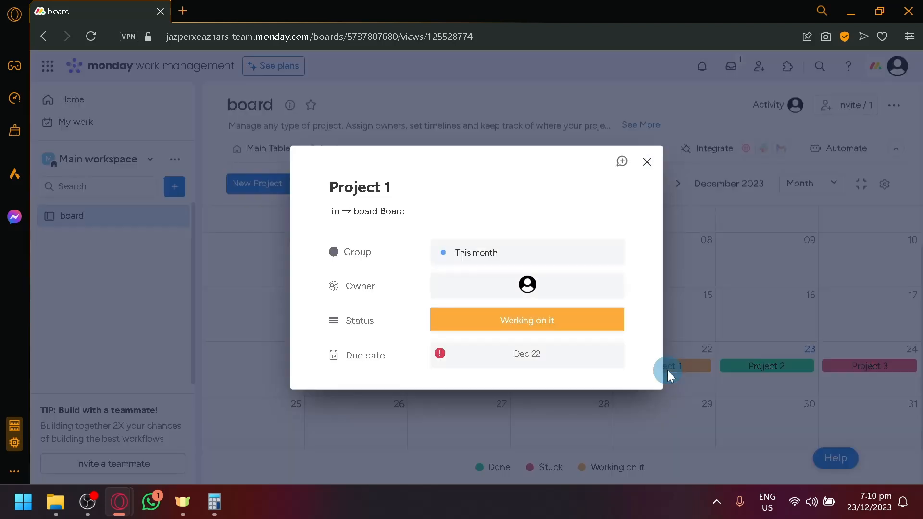
click(683, 366)
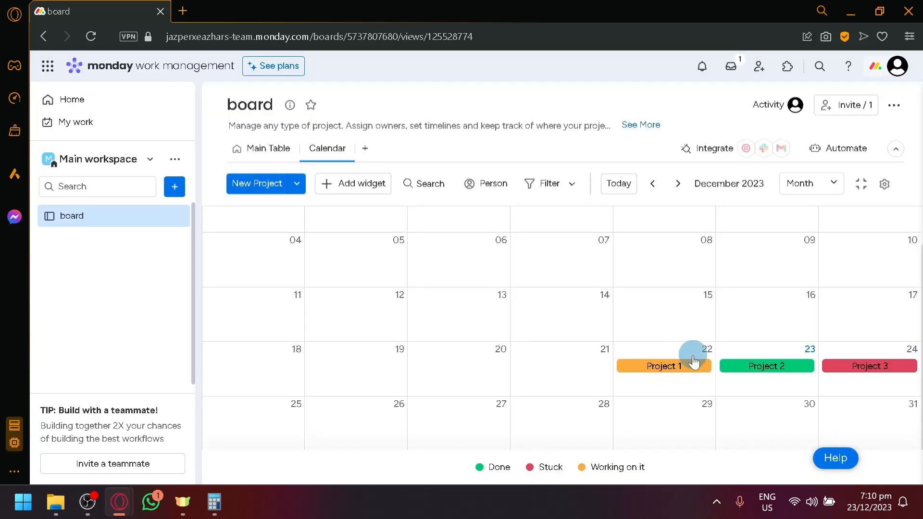
Step: Switch the calendar to the Day scale, go to December 22 and view Project 1's details
click(831, 176)
click(809, 253)
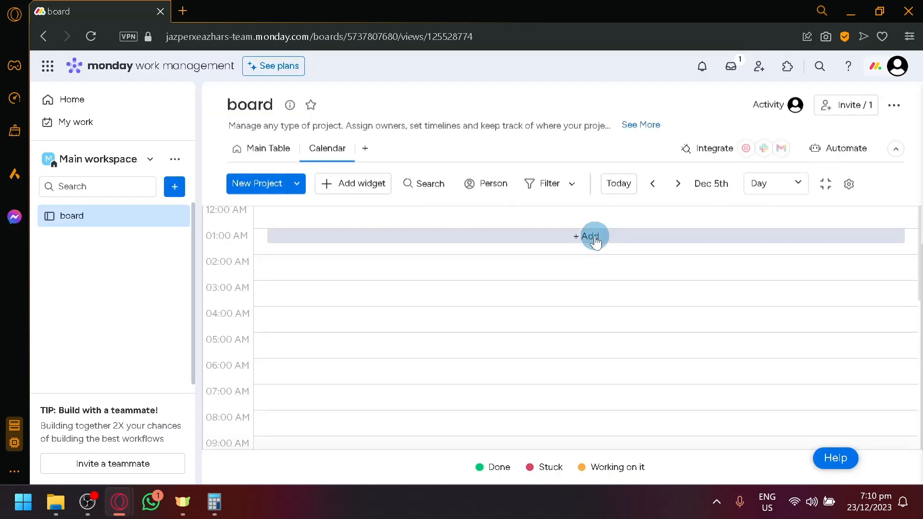
click(677, 188)
click(627, 234)
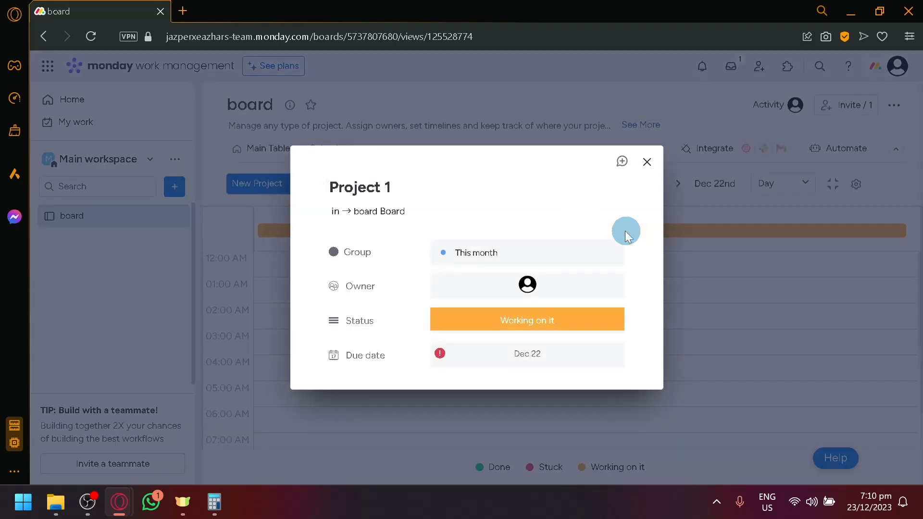
click(449, 422)
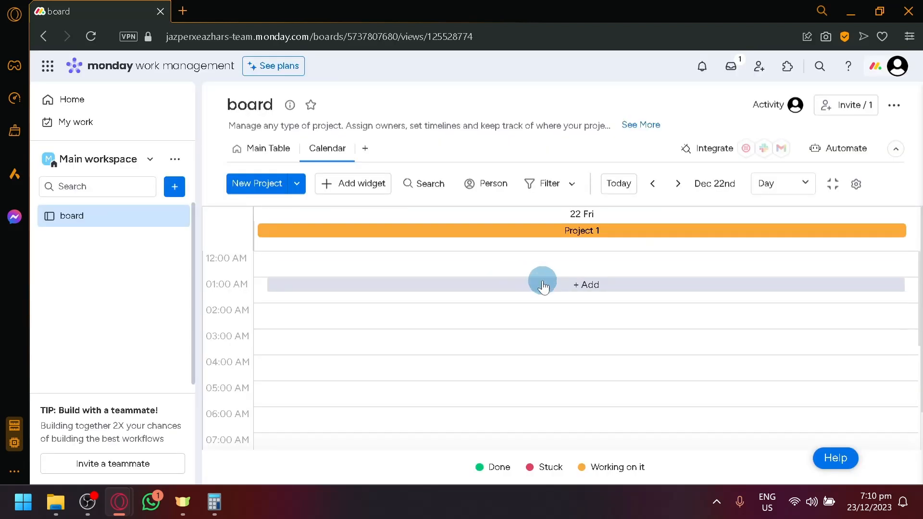
Step: Look over the hourly slots for December 22 and check Project 1's details again
scroll(529, 303, down, 5)
scroll(529, 302, up, 5)
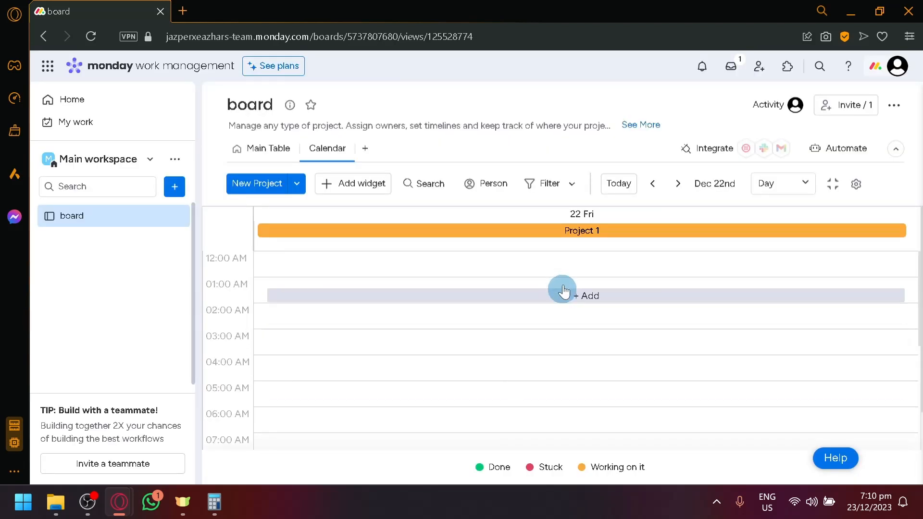
right_click(592, 236)
key(Escape)
click(569, 231)
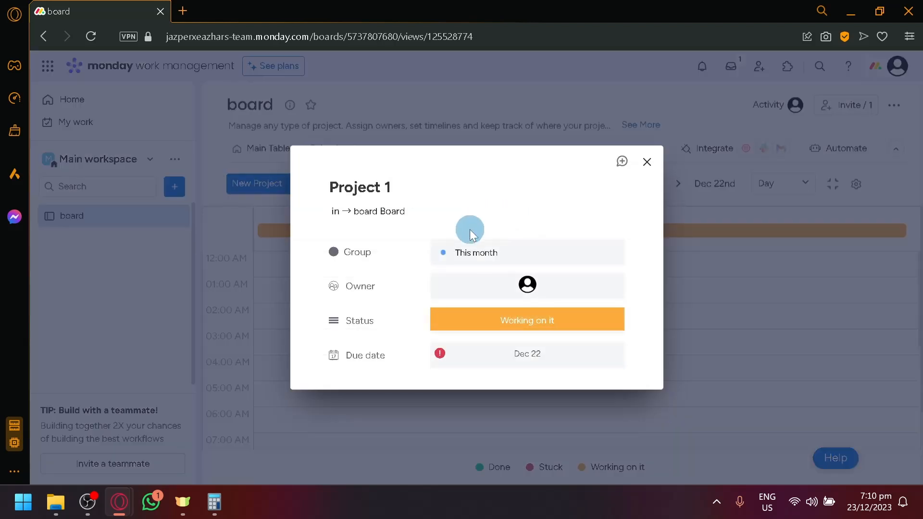
click(648, 163)
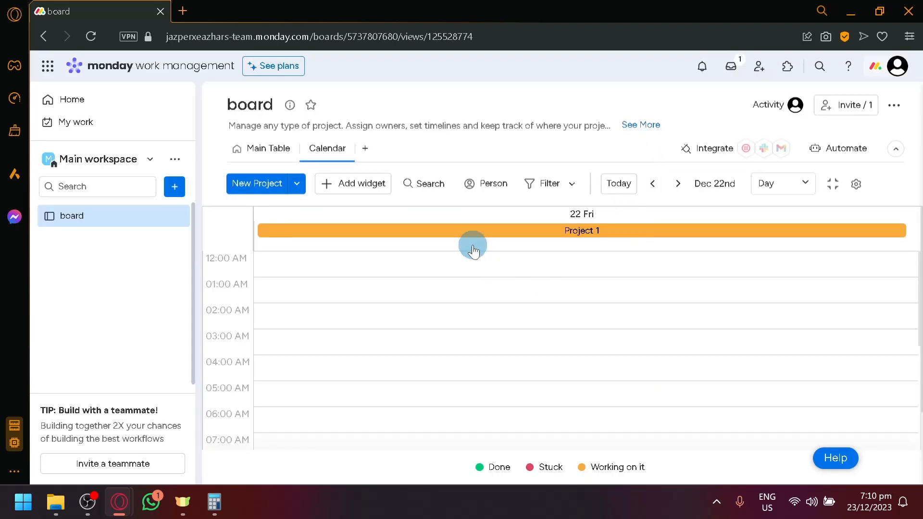
Step: Return to the Main Table and review the projects in the This month, Next month and Calendar group sections
click(263, 150)
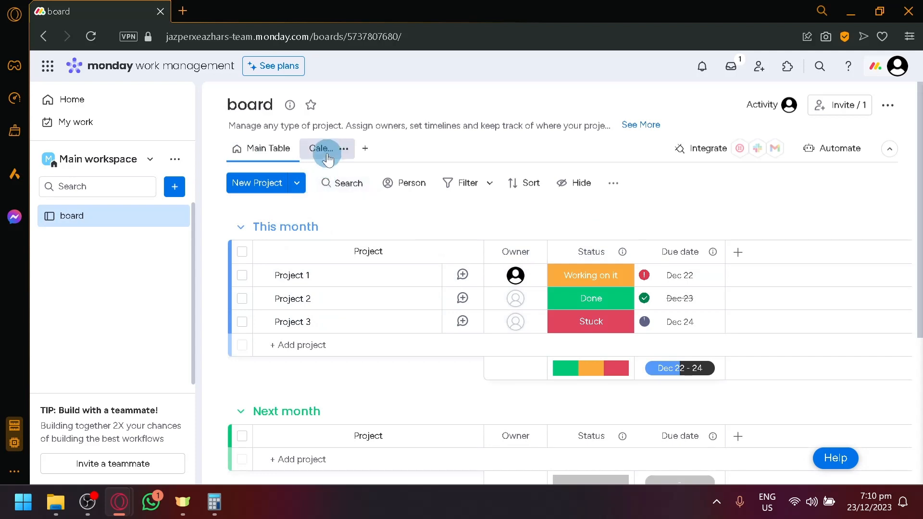
click(239, 153)
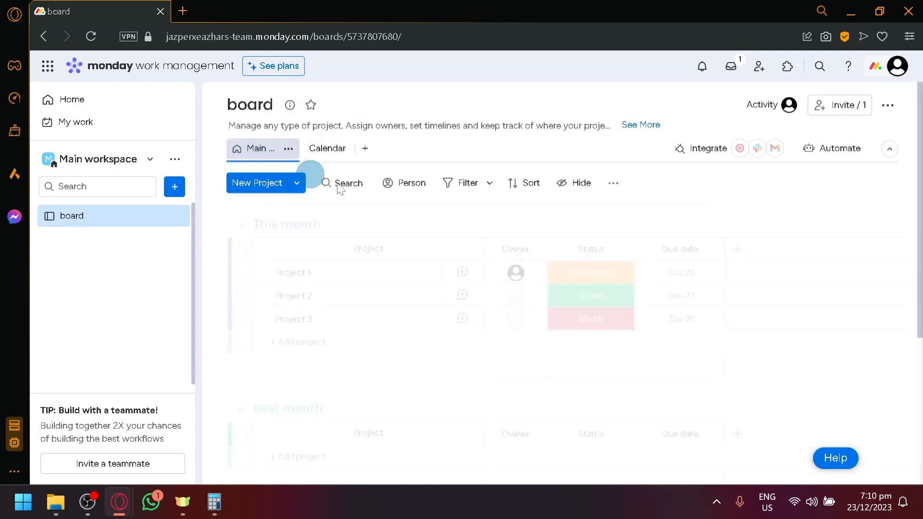
scroll(380, 340, down, 5)
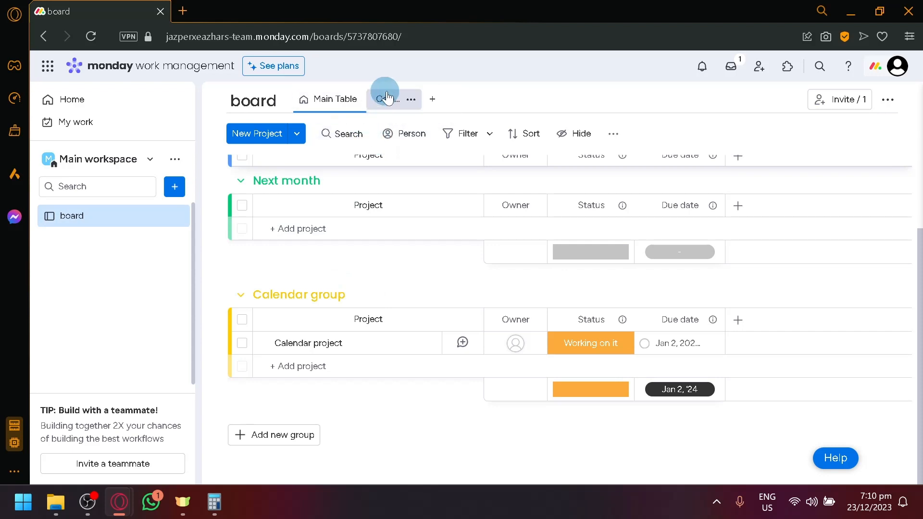
scroll(439, 308, up, 5)
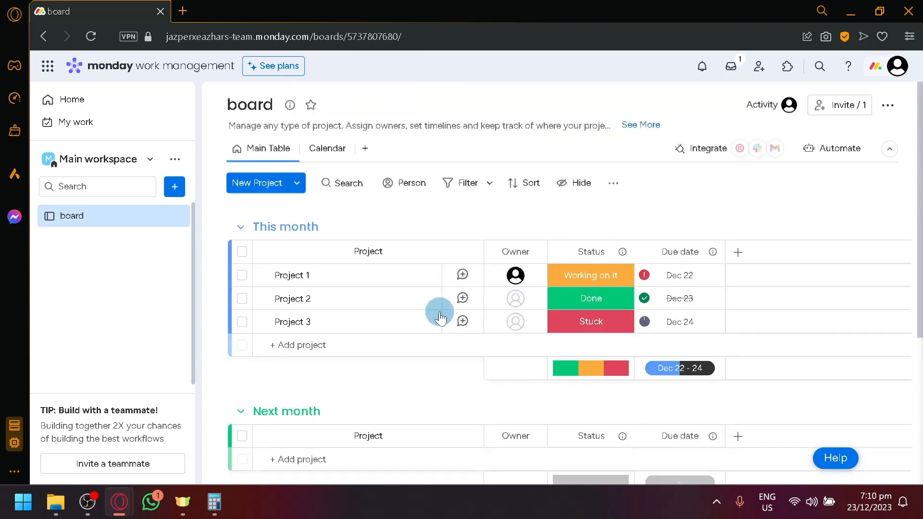
scroll(440, 315, down, 5)
scroll(438, 312, up, 5)
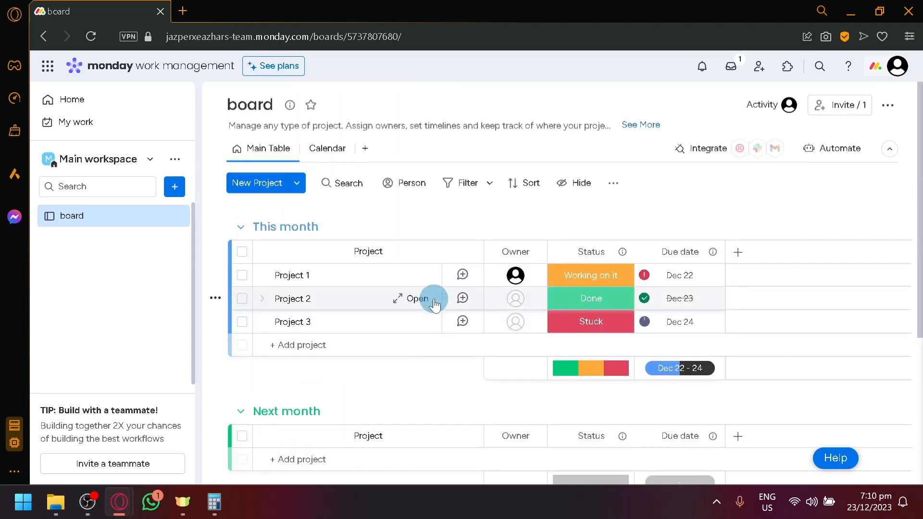
Step: Undock the calendar widget in the Calendar view and look over its hourly slots for December 22
scroll(428, 319, down, 3)
click(397, 102)
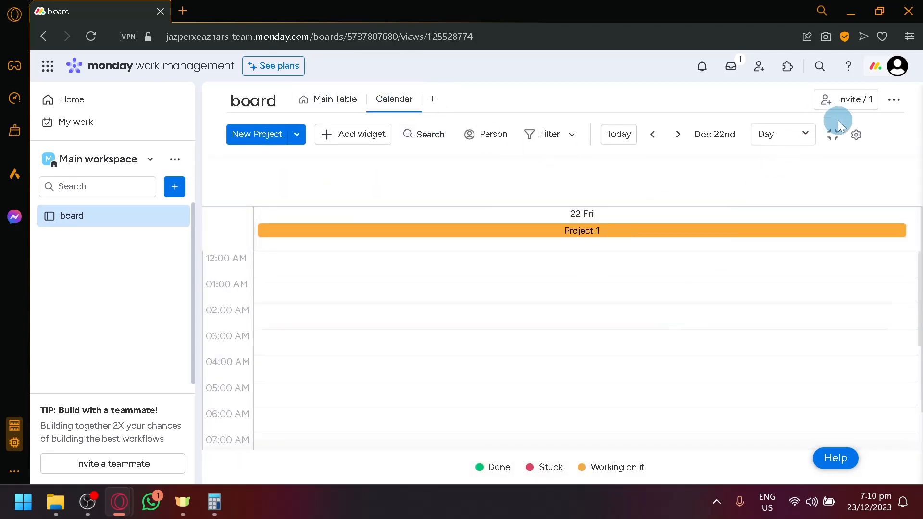
click(833, 134)
scroll(516, 340, down, 8)
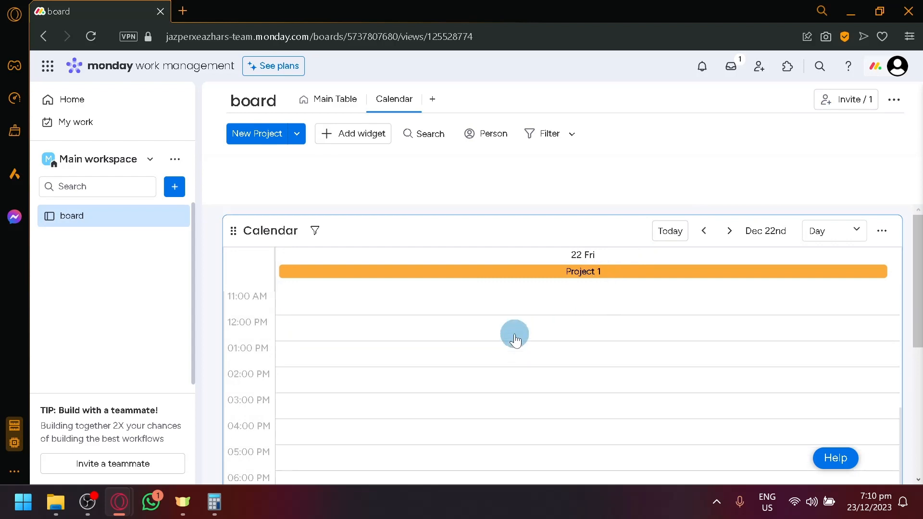
drag(917, 235, 918, 361)
scroll(843, 338, up, 9)
scroll(843, 339, up, 3)
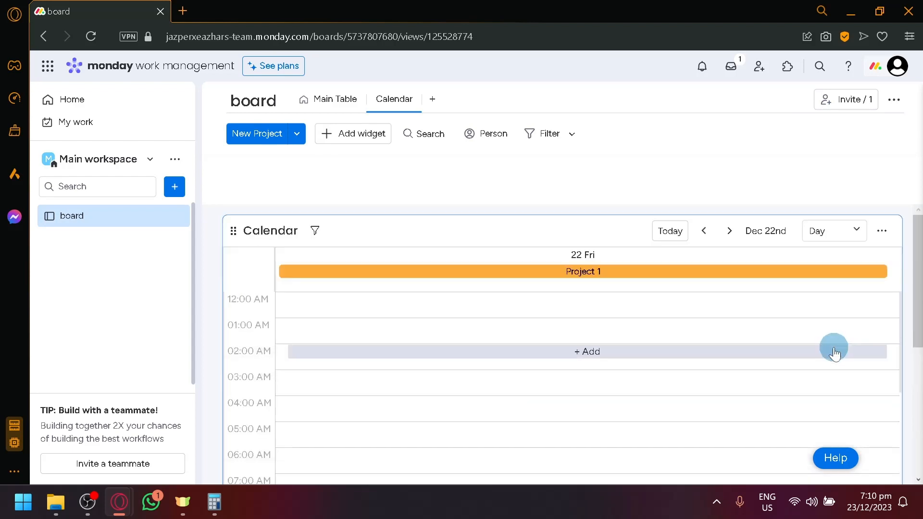
Step: Examine the calendar widget's available options and its day layout down to the status legend
click(886, 231)
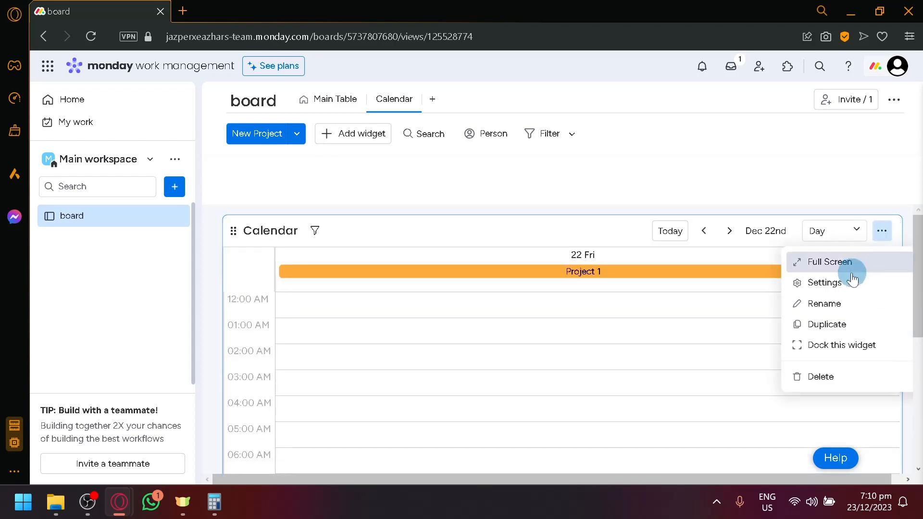
scroll(405, 428, down, 7)
scroll(406, 428, down, 5)
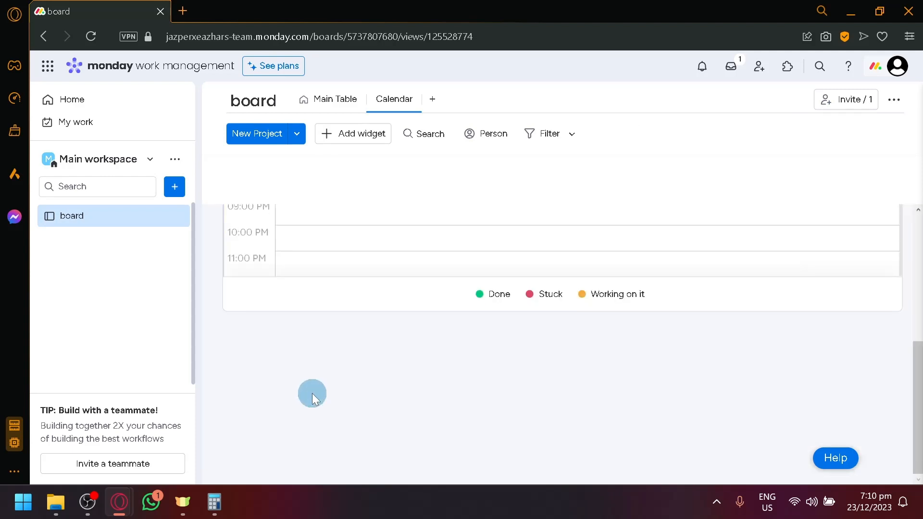
scroll(397, 370, up, 5)
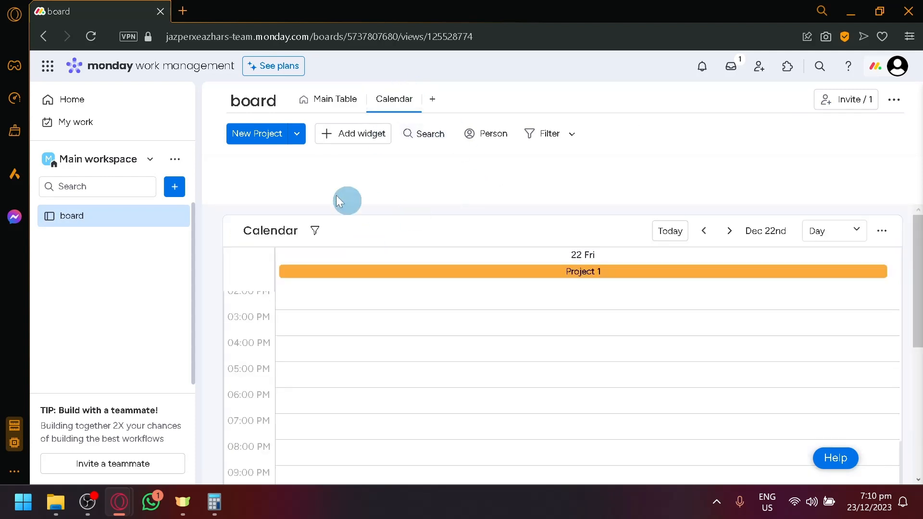
scroll(486, 267, down, 5)
scroll(500, 370, up, 5)
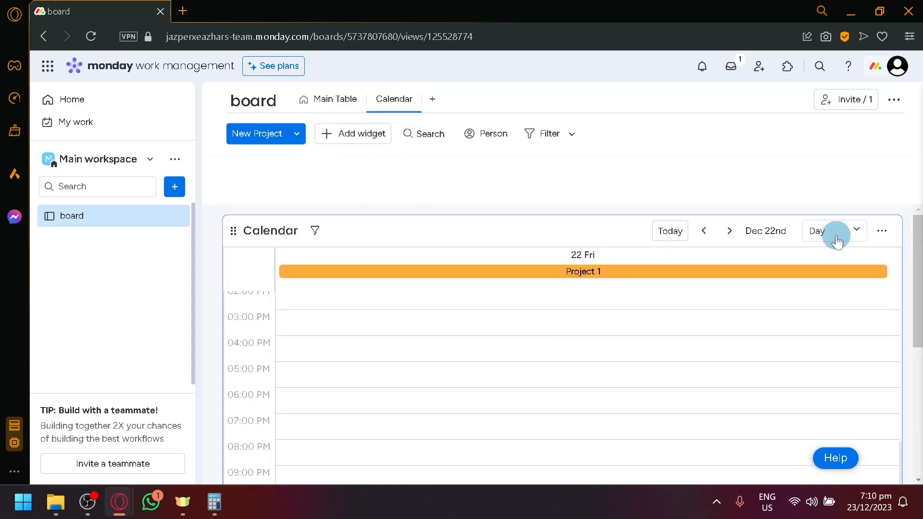
scroll(406, 420, down, 5)
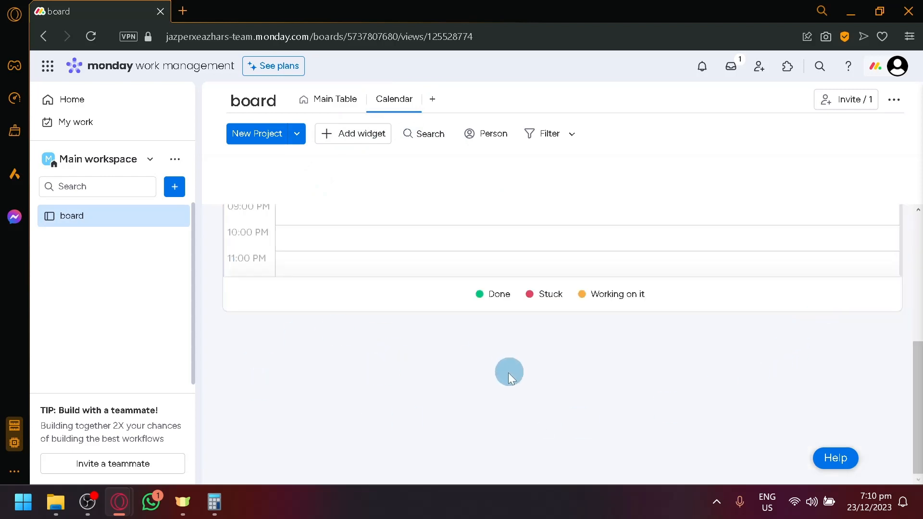
scroll(508, 373, up, 5)
scroll(554, 379, down, 5)
scroll(877, 272, up, 5)
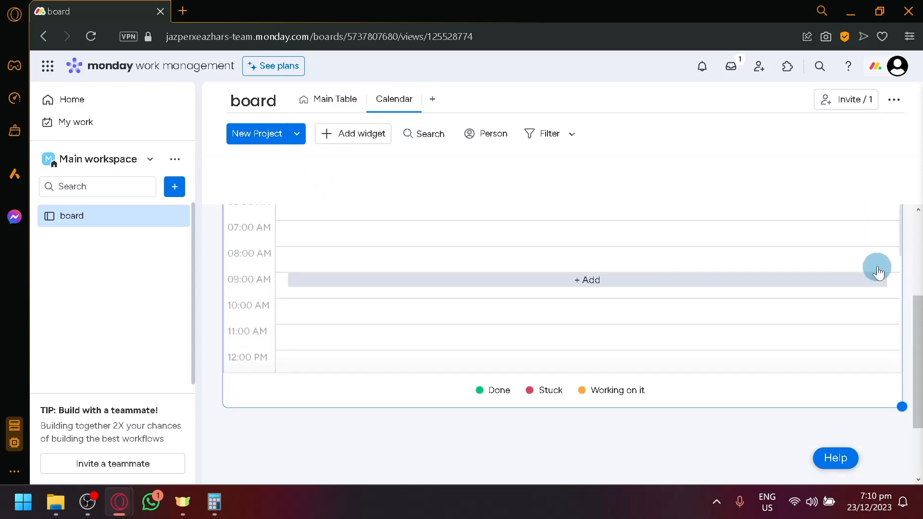
scroll(878, 272, up, 3)
Step: View the calendar widget in full screen and return to the board
click(885, 233)
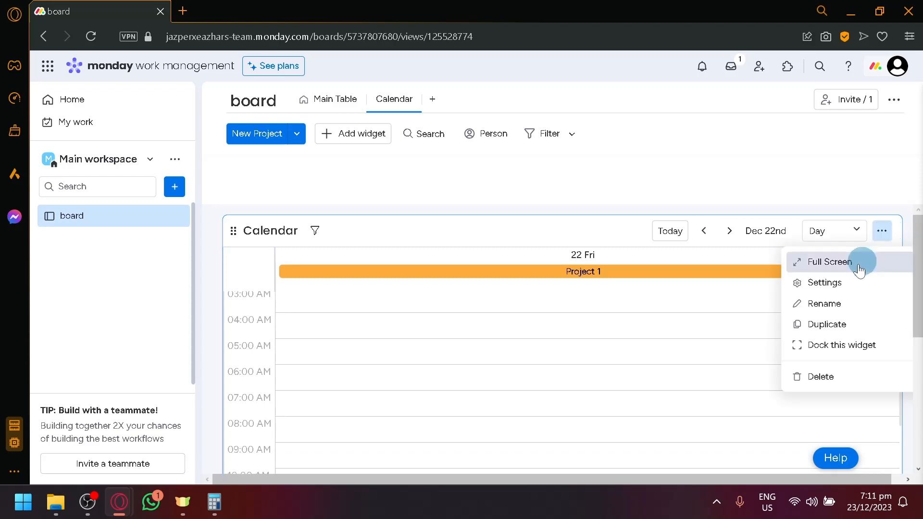
click(846, 272)
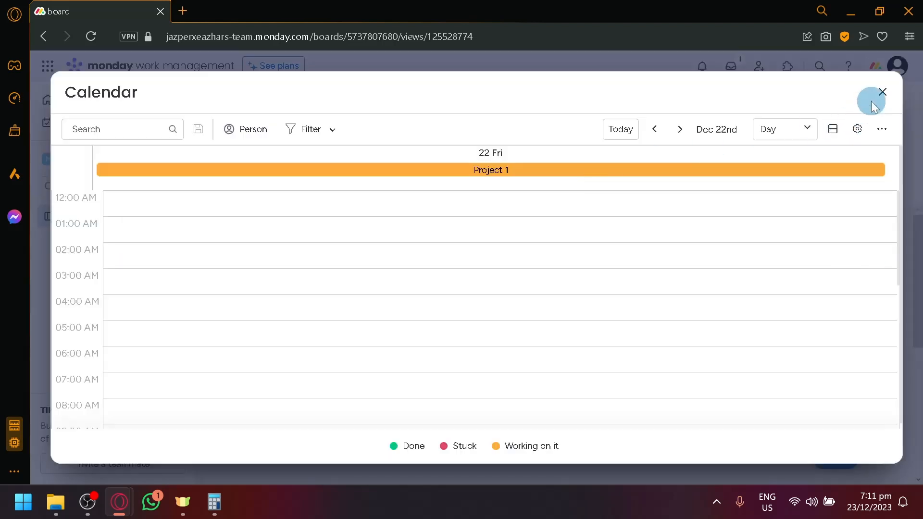
click(884, 91)
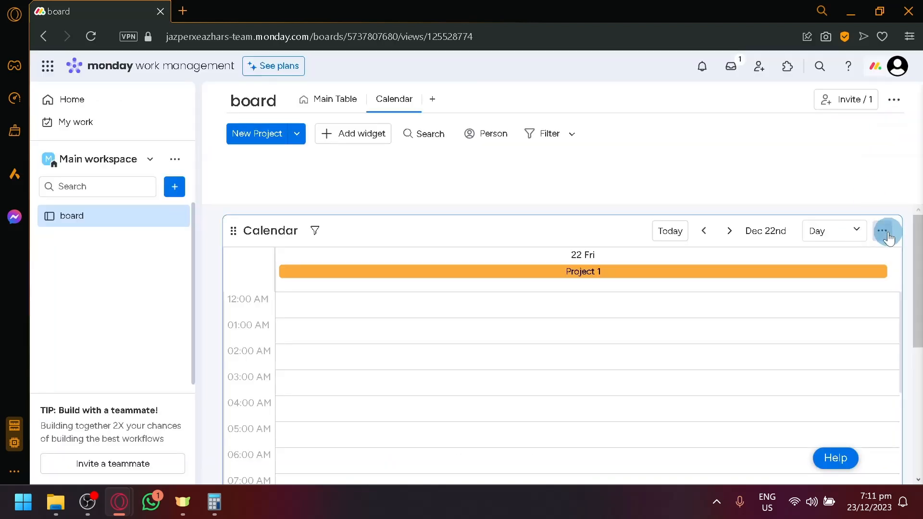
Step: Dock the calendar widget and review the widgets that can be added to the view
click(885, 232)
click(841, 344)
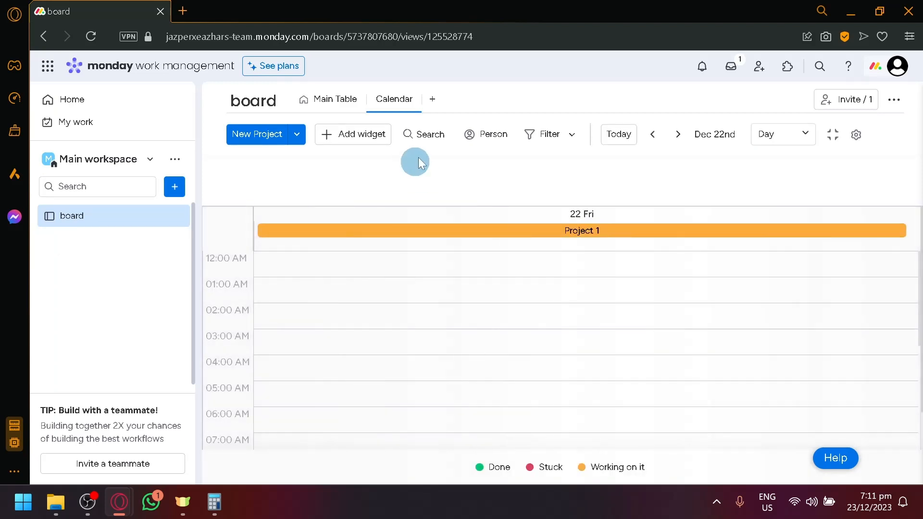
scroll(438, 298, down, 5)
scroll(431, 319, up, 5)
click(356, 147)
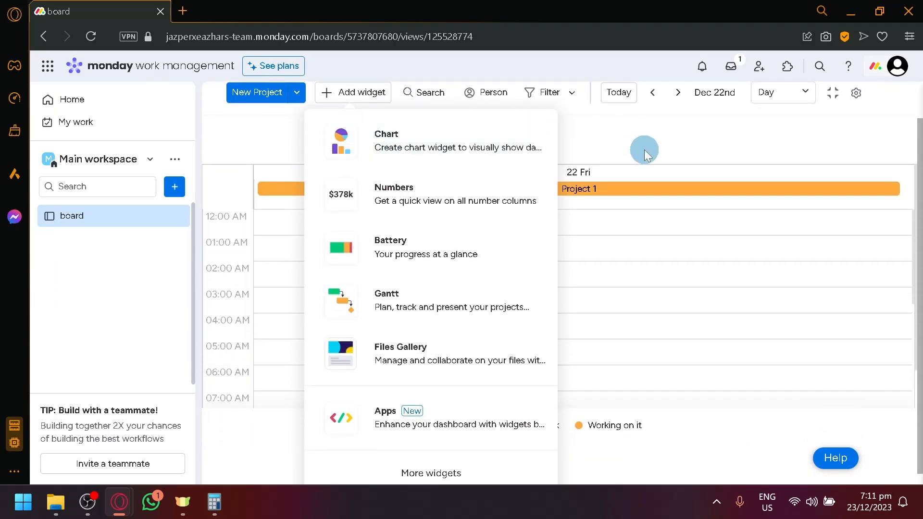
click(646, 154)
Step: Add a Dropdown column to the board's Main Table
click(334, 104)
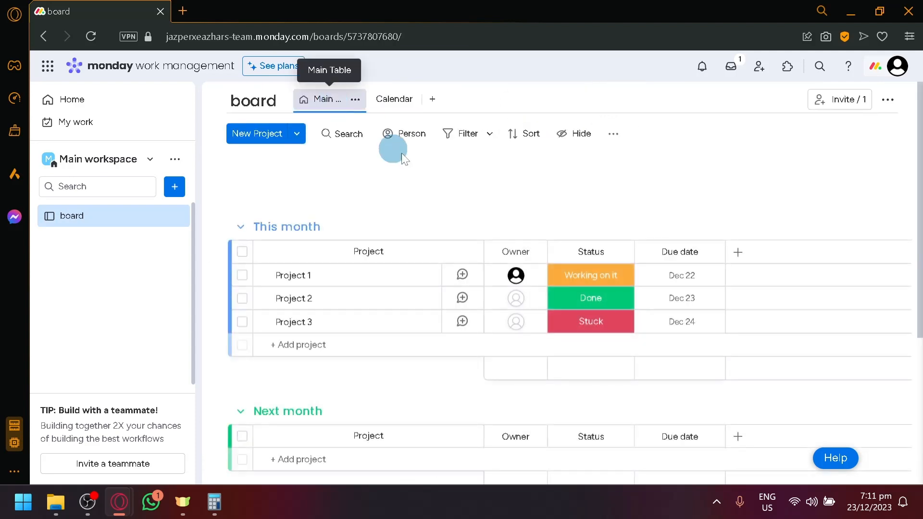
click(739, 253)
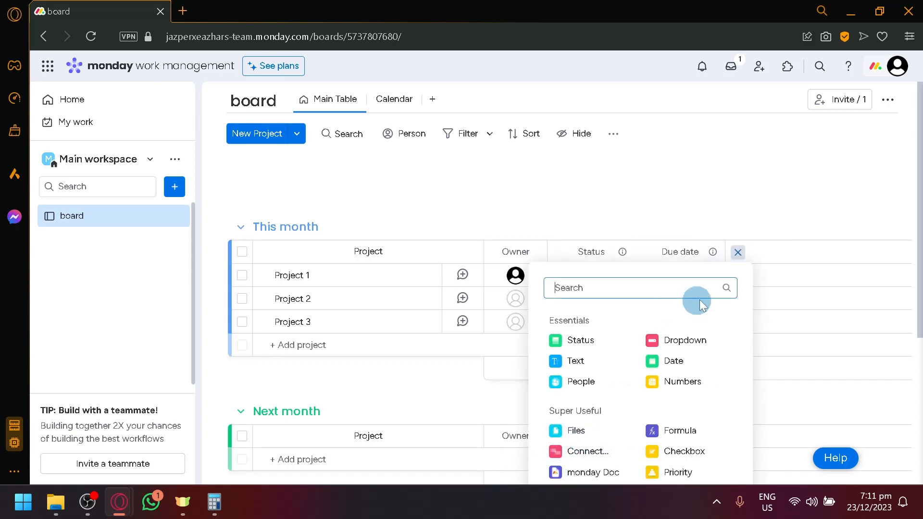
click(676, 340)
Step: Create the label "tight on budget" and assign it to Project 1 in the Dropdown column
click(776, 275)
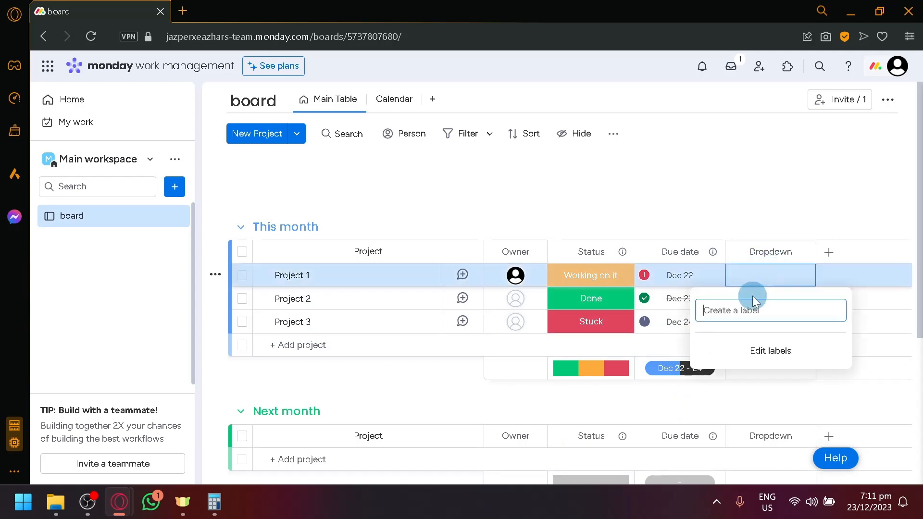
click(777, 350)
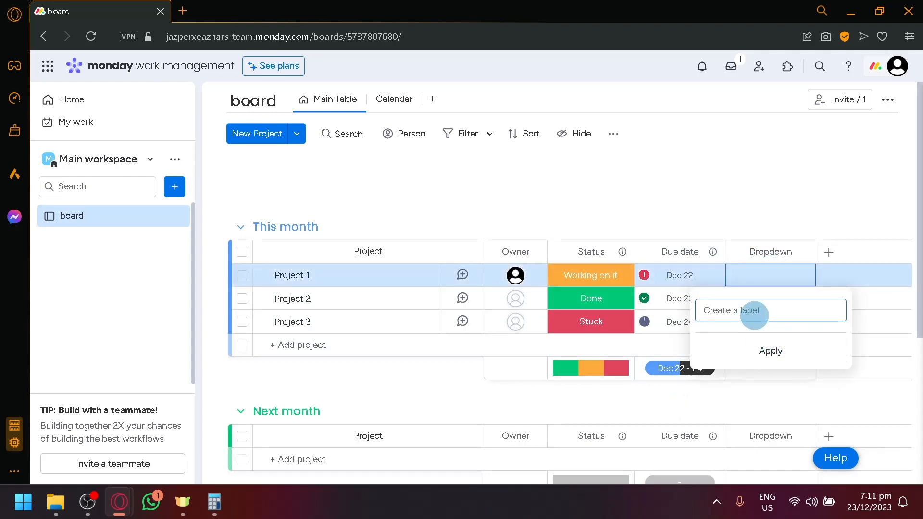
text(tight on budget)
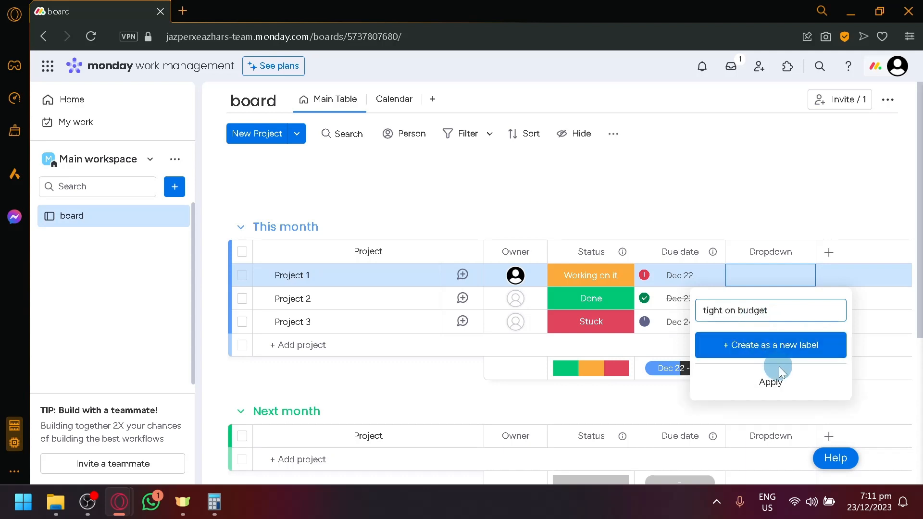
click(781, 387)
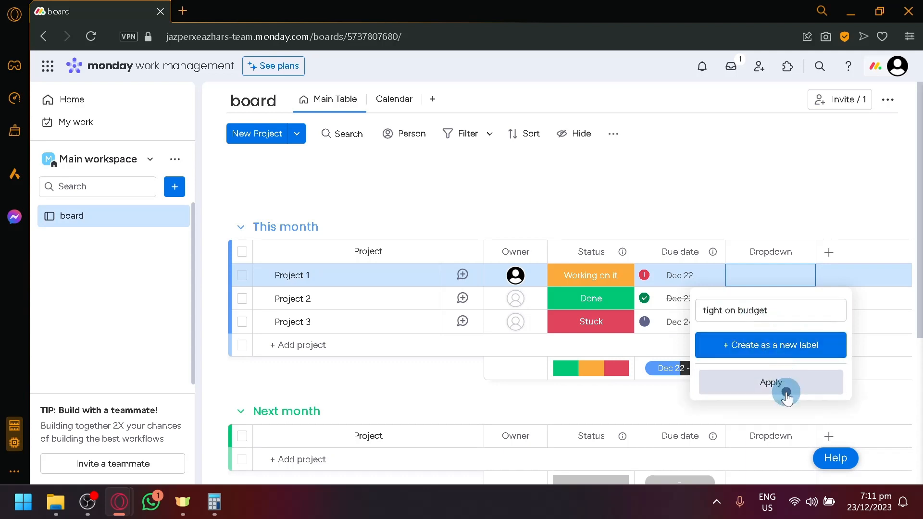
click(802, 352)
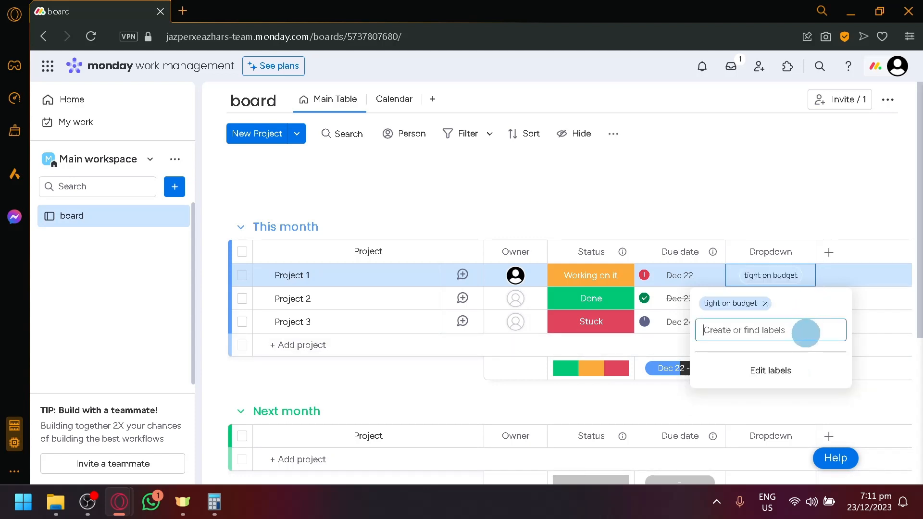
Step: Try to add a second label, "Good condition", to Project 1 in the Dropdown column
text(Good condition)
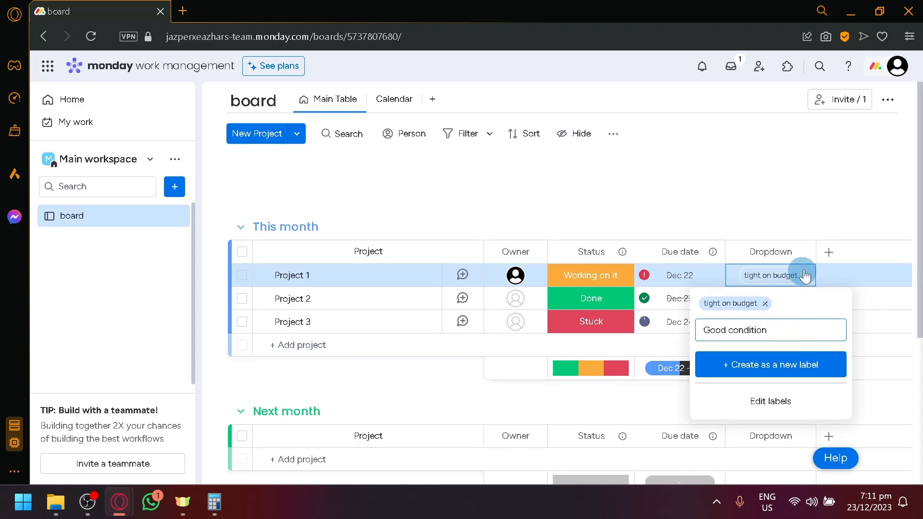
click(838, 202)
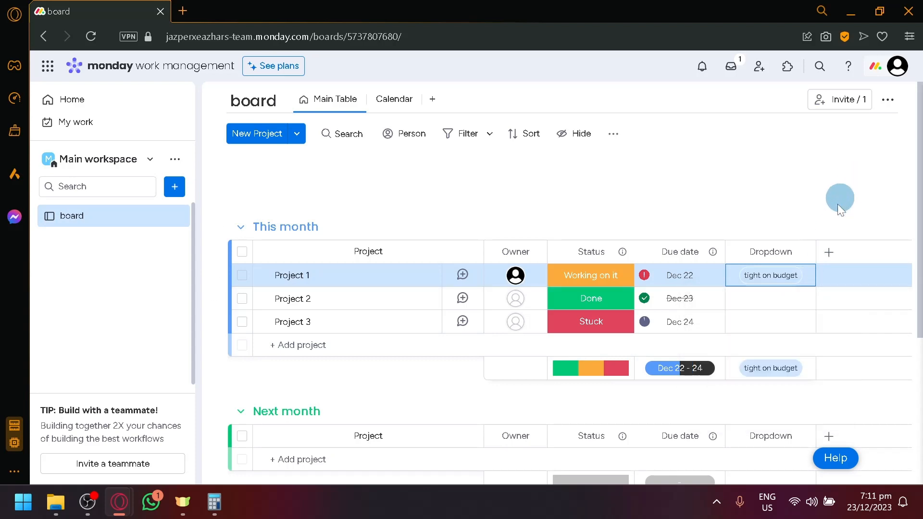
click(773, 278)
click(768, 206)
Step: Start a new project from the Calendar view, choose the "tight on budget" label and discard the form
right_click(391, 99)
click(390, 99)
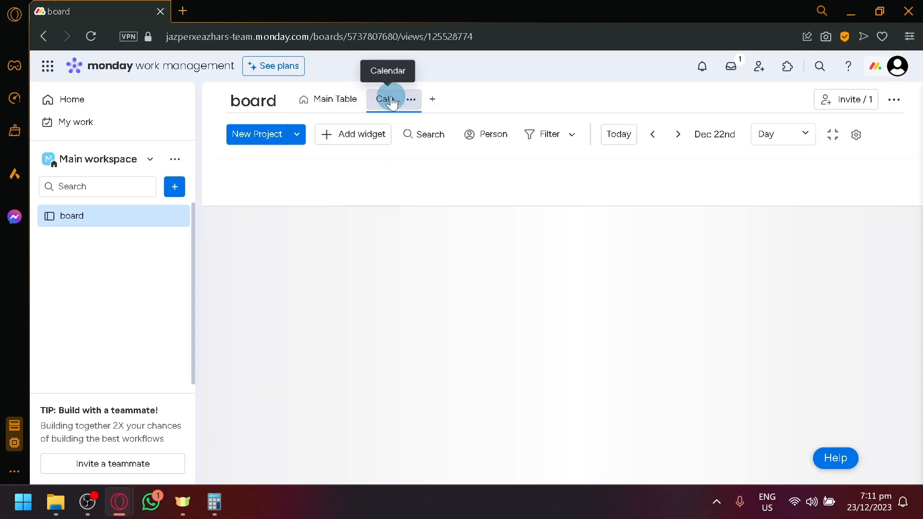
click(274, 141)
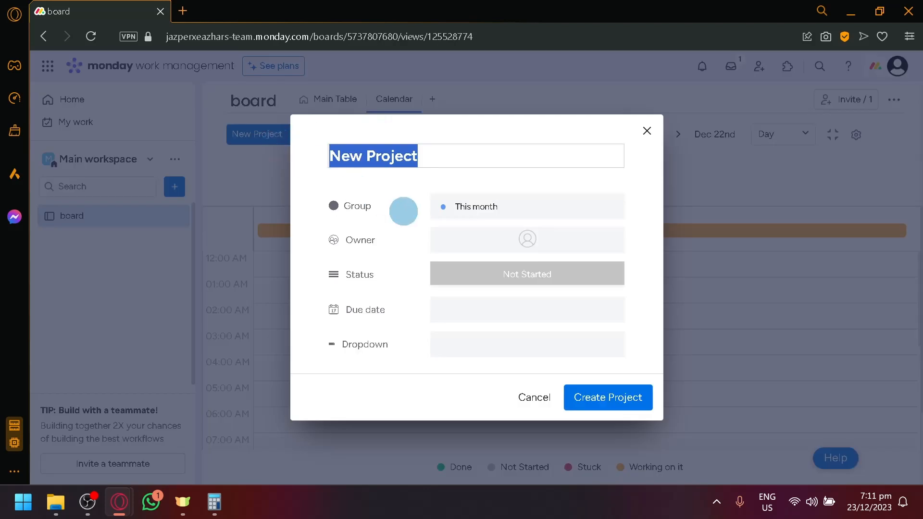
click(449, 345)
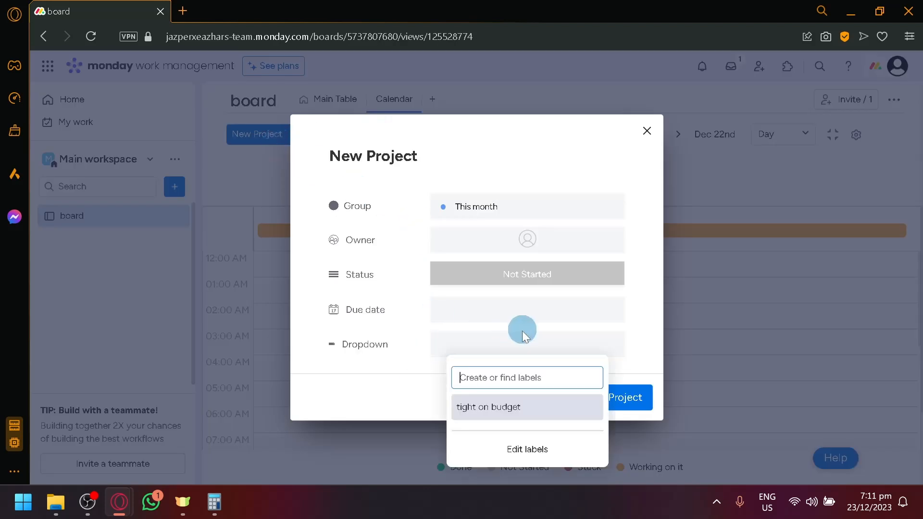
click(481, 407)
click(647, 131)
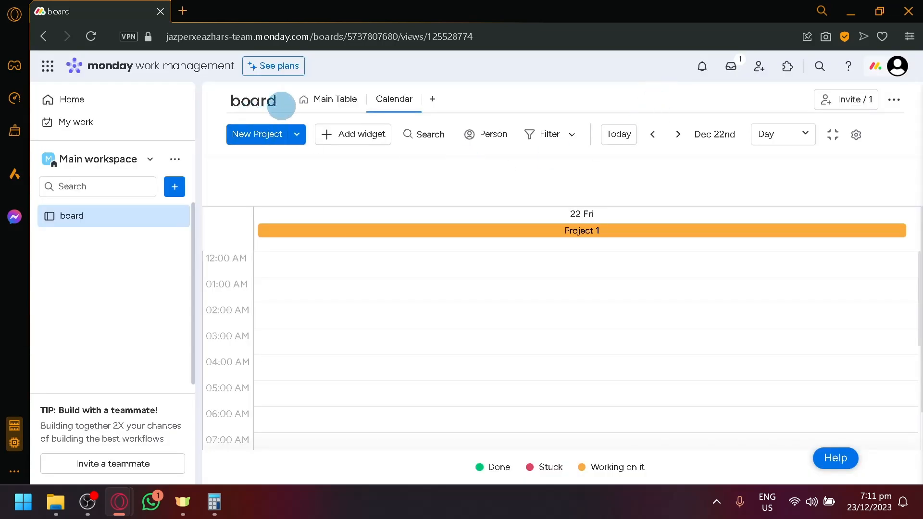
Step: Return to the Main Table and review the column types available to add
click(327, 99)
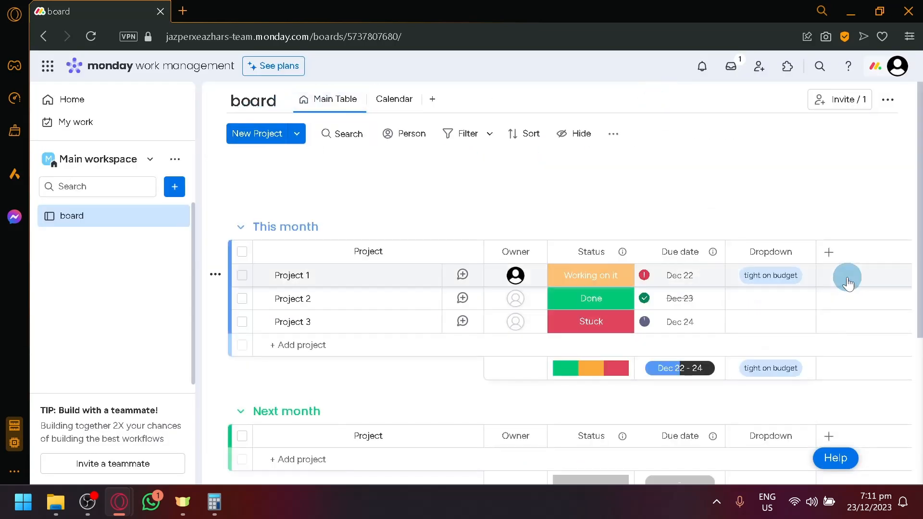
click(829, 251)
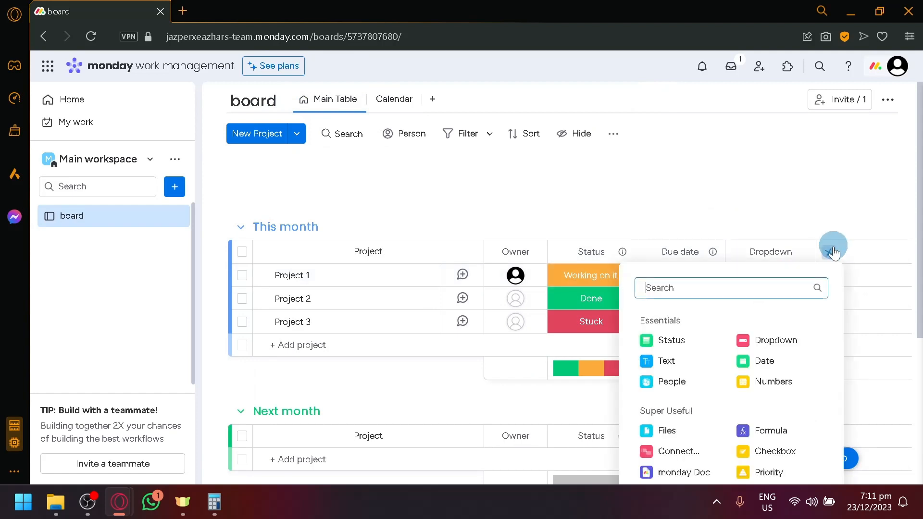
click(735, 165)
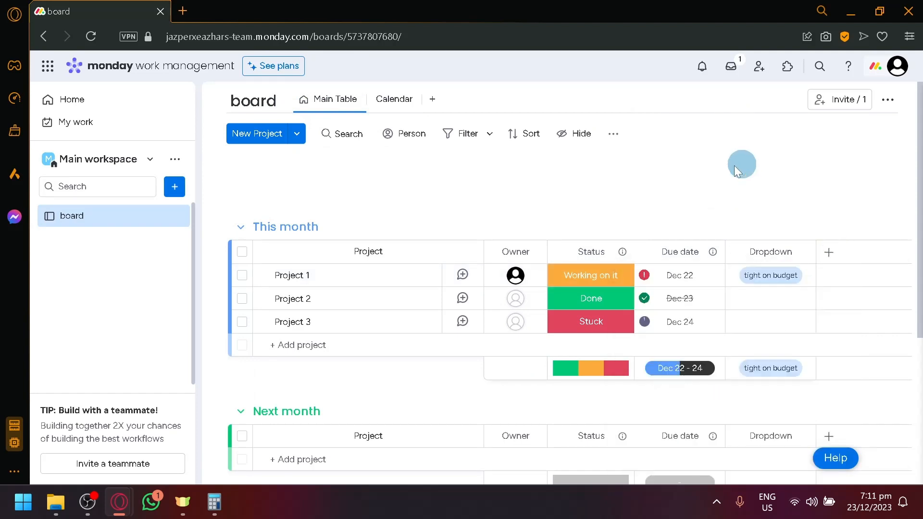